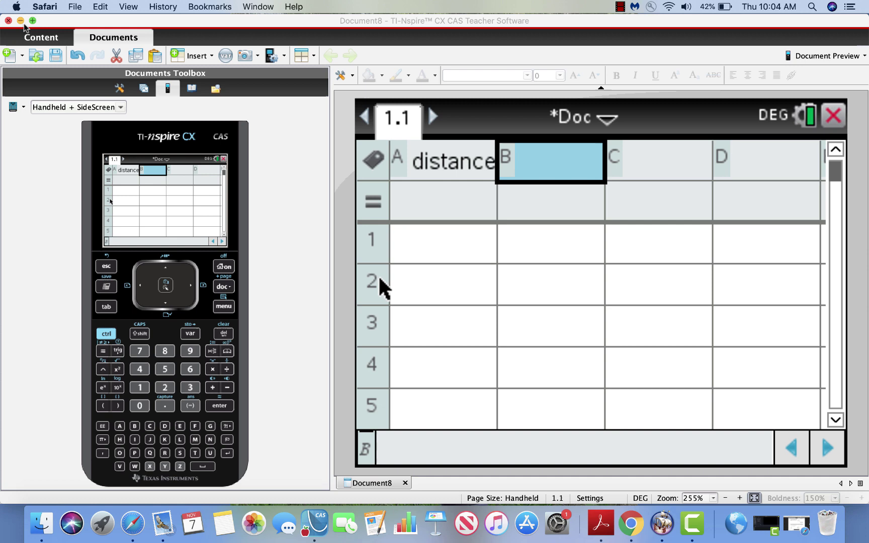
- Return focus to the spreadsheet holding the distance and length data
click(445, 245)
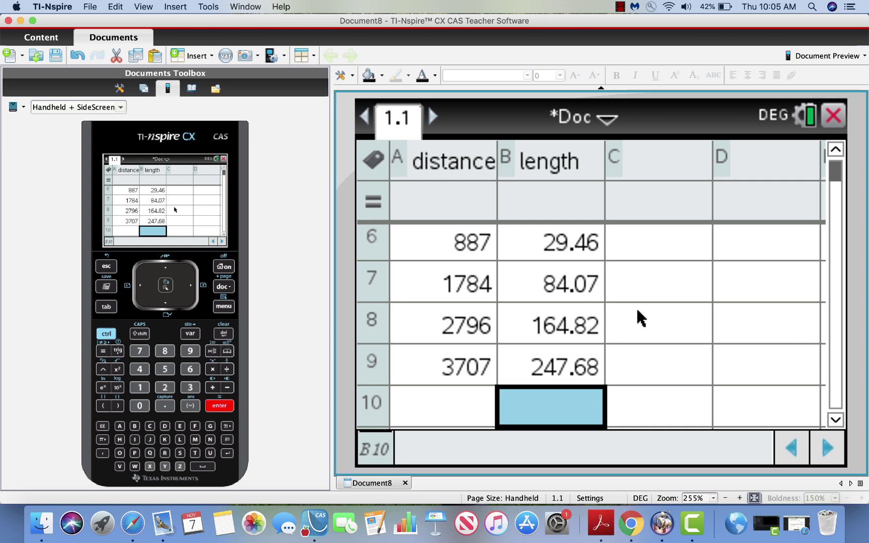
- Insert a Data & Statistics page plotting length on the vertical axis against distance
click(105, 334)
click(225, 287)
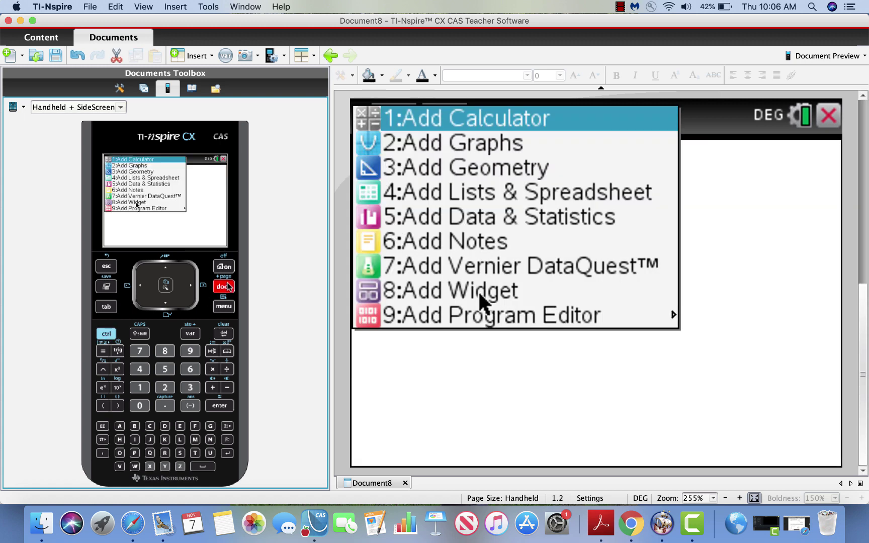
click(564, 217)
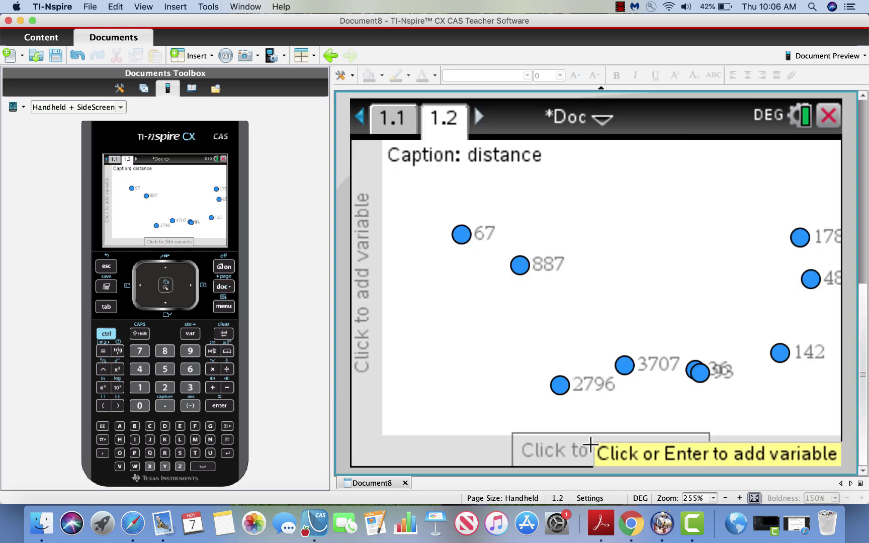
click(569, 453)
click(642, 400)
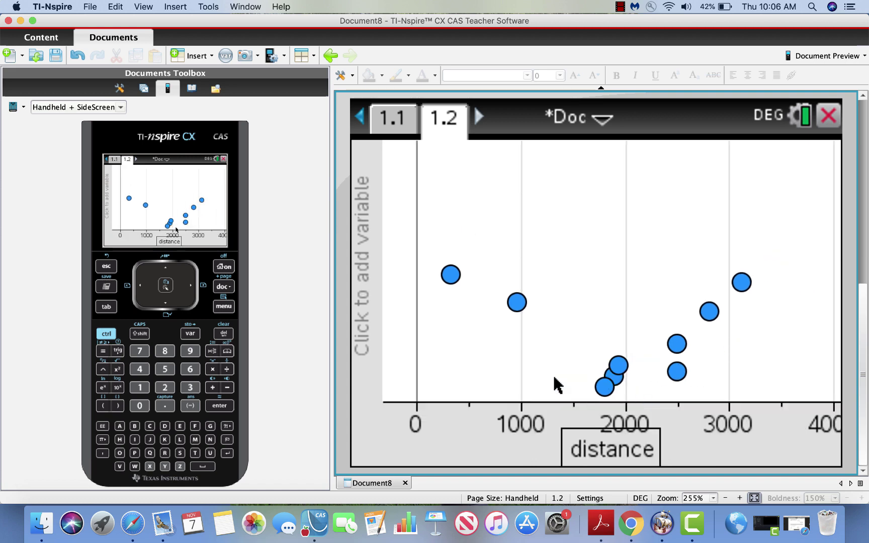
click(373, 246)
click(467, 208)
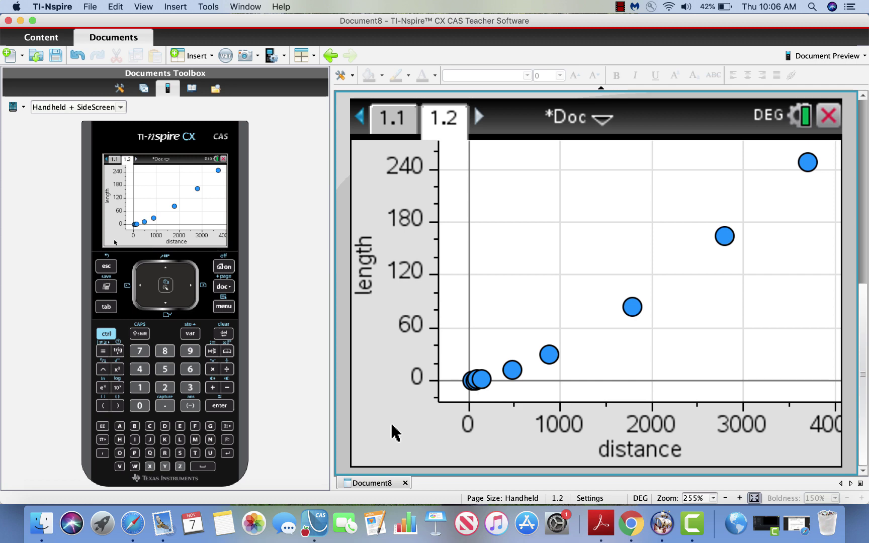
- Fit the linear mx+b regression y=0.06530486·x+-12.351926 to the scatter plot
click(219, 307)
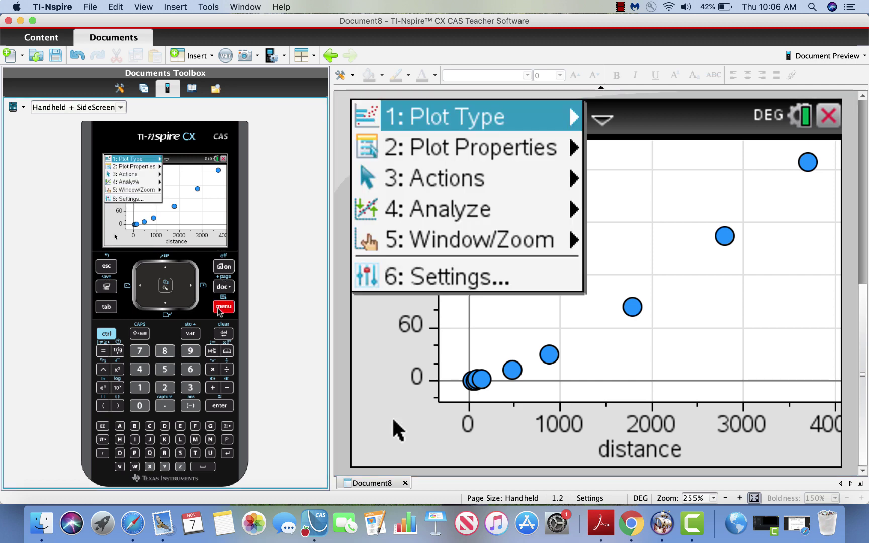
mouse_move(412, 216)
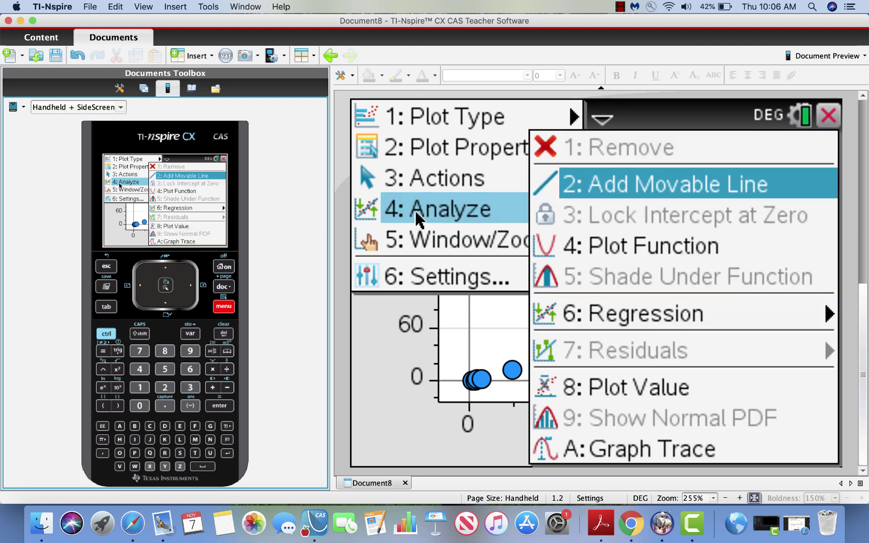
mouse_move(655, 319)
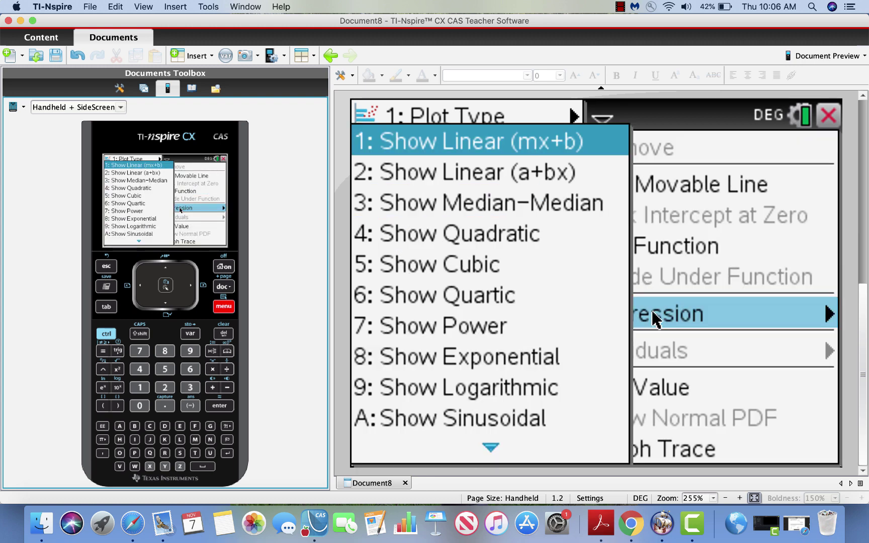
click(582, 142)
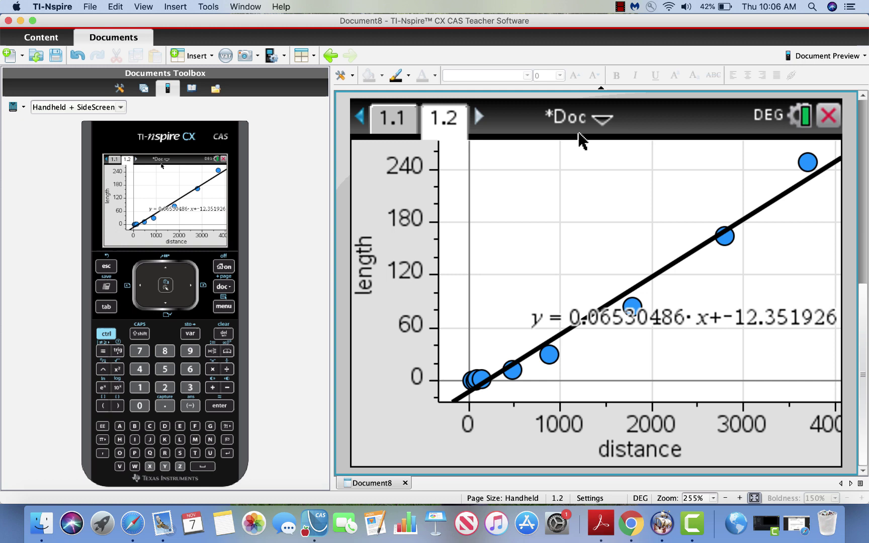
- Show the residual plot beneath the length versus distance graph
click(224, 307)
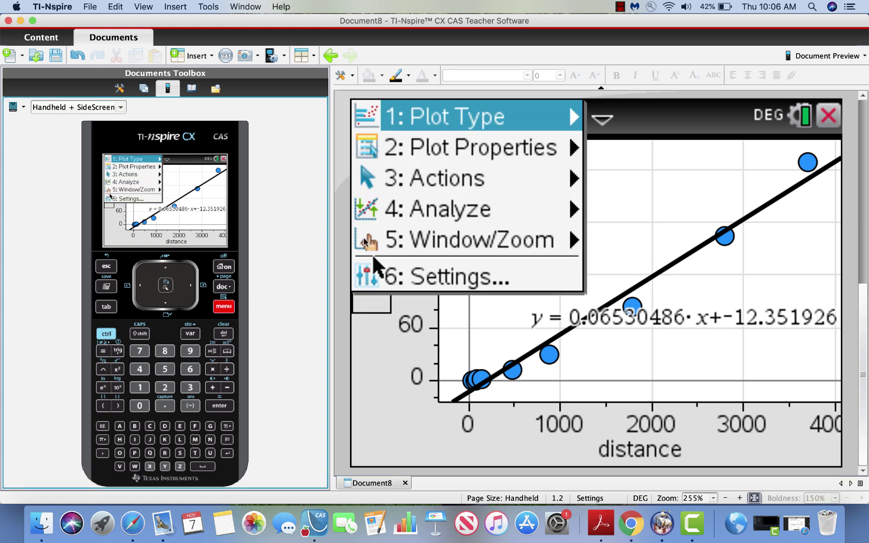
mouse_move(437, 208)
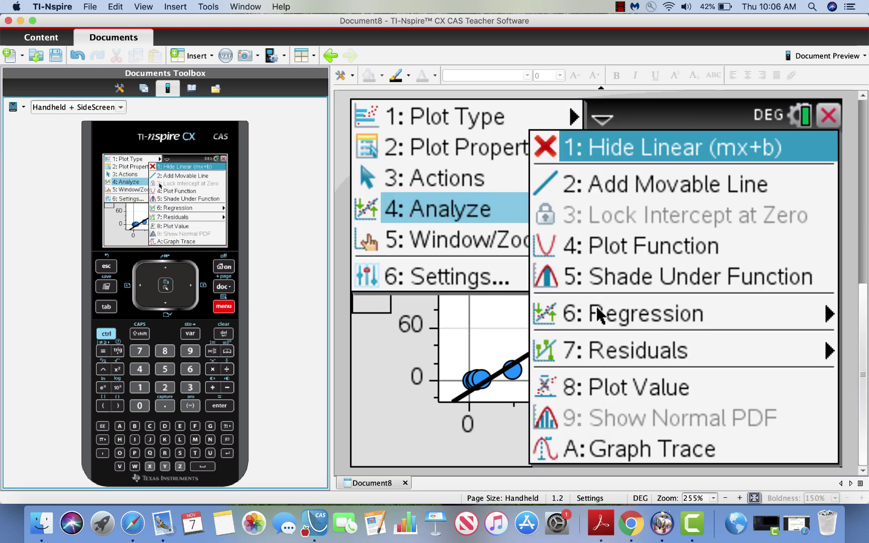
mouse_move(598, 324)
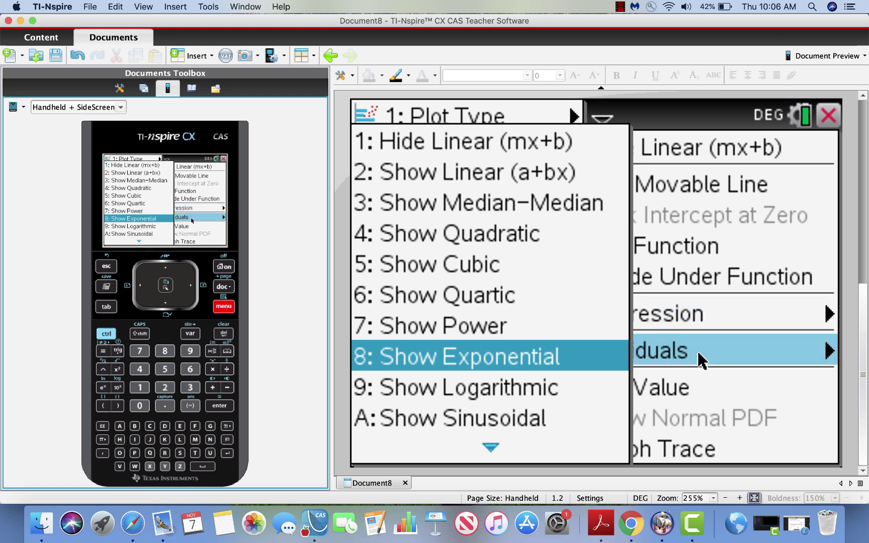
mouse_move(698, 354)
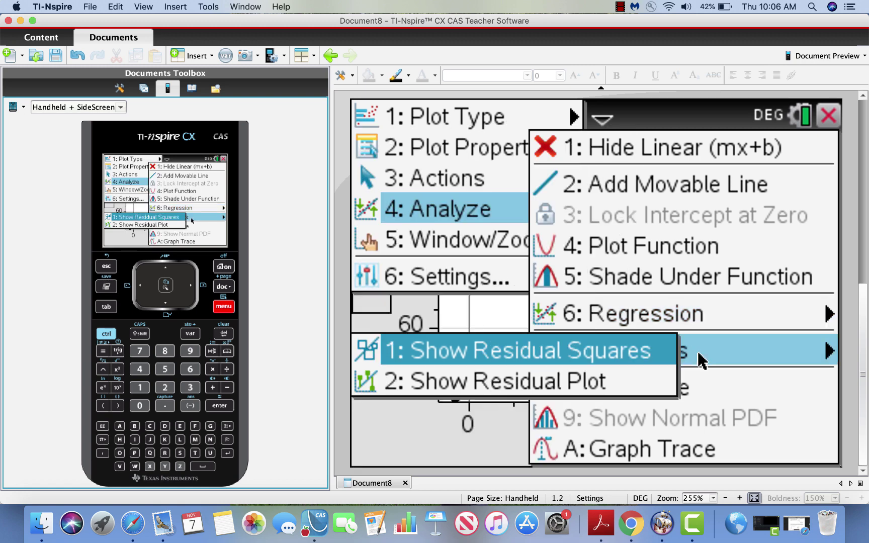
click(587, 381)
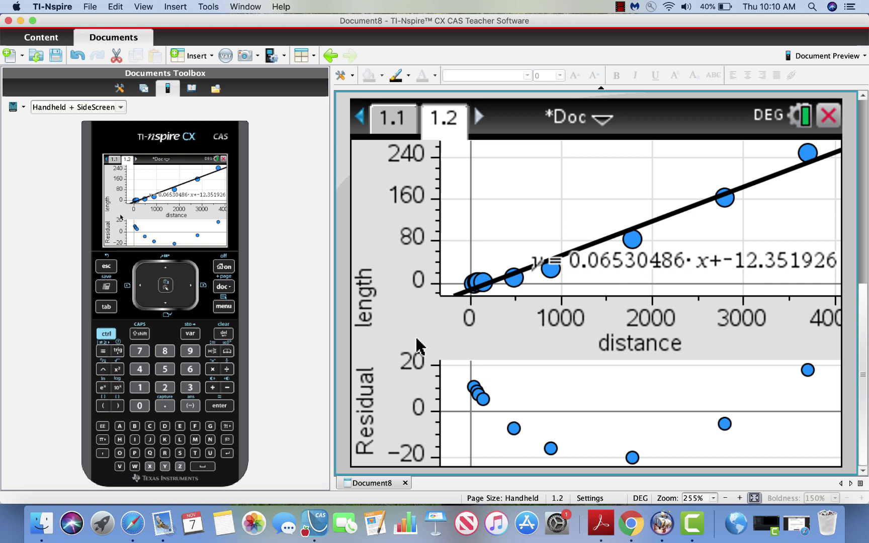
- On page 1.1, name spreadsheet columns C and D 'logx' and 'logy'
click(388, 124)
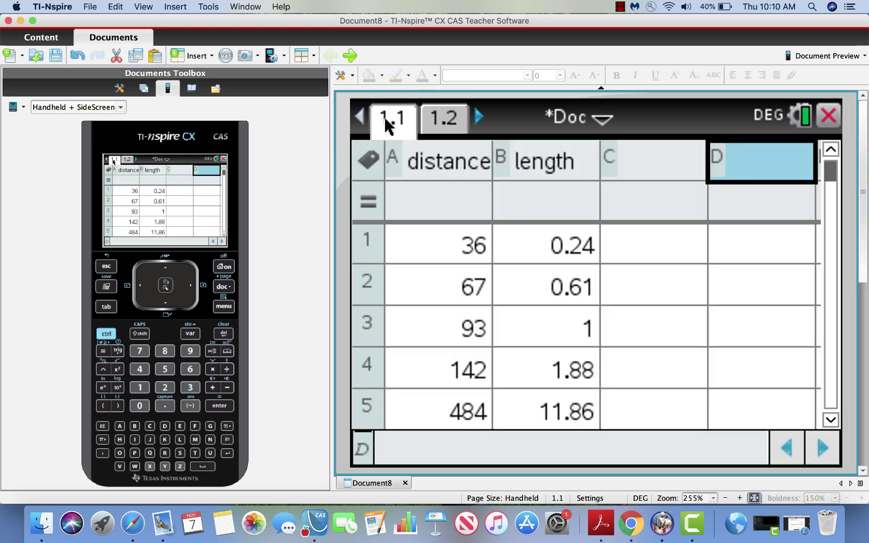
key(Left)
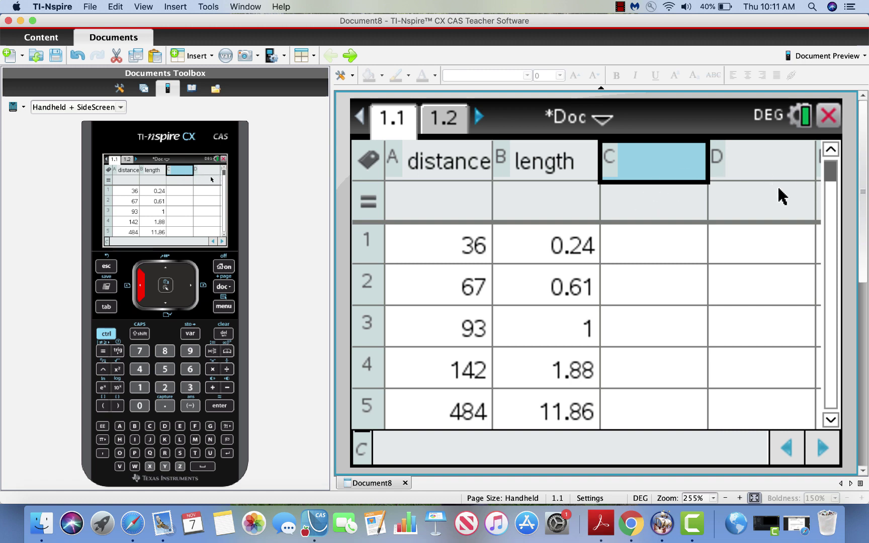
text(logx)
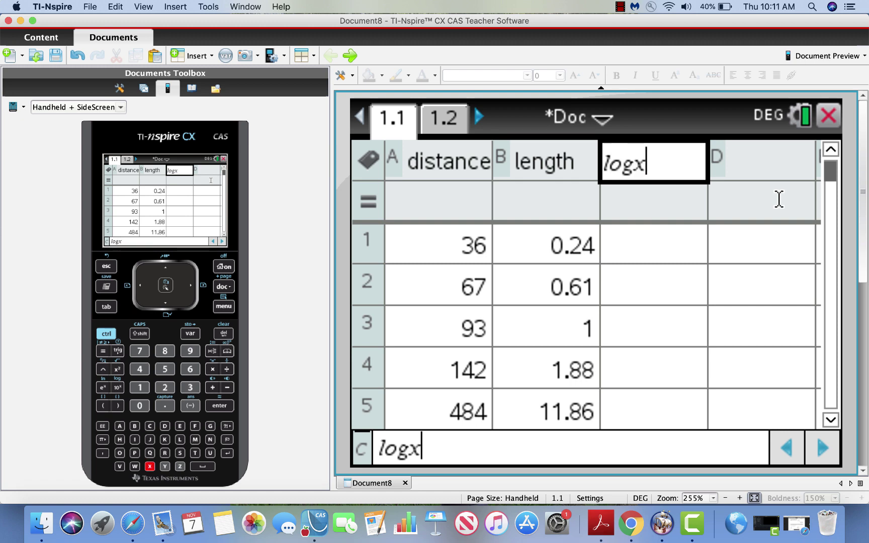
key(Tab)
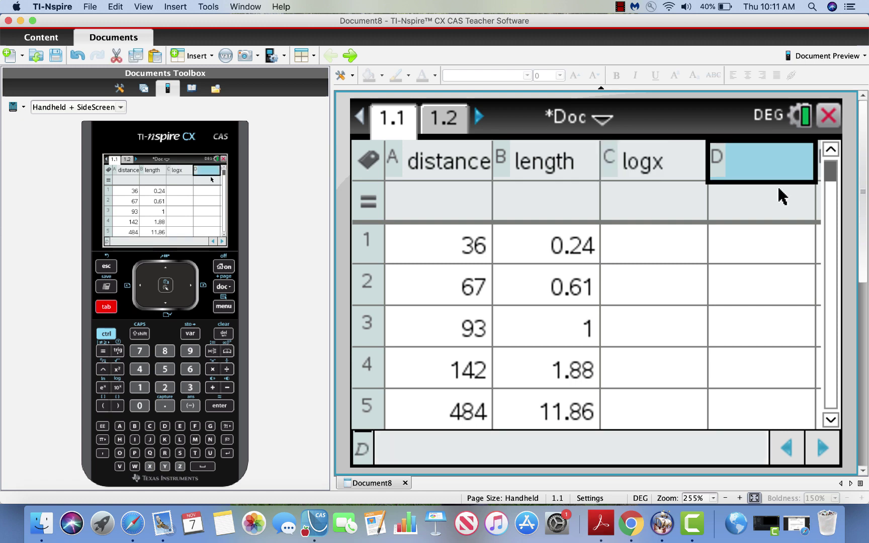
key(Return)
text(logy)
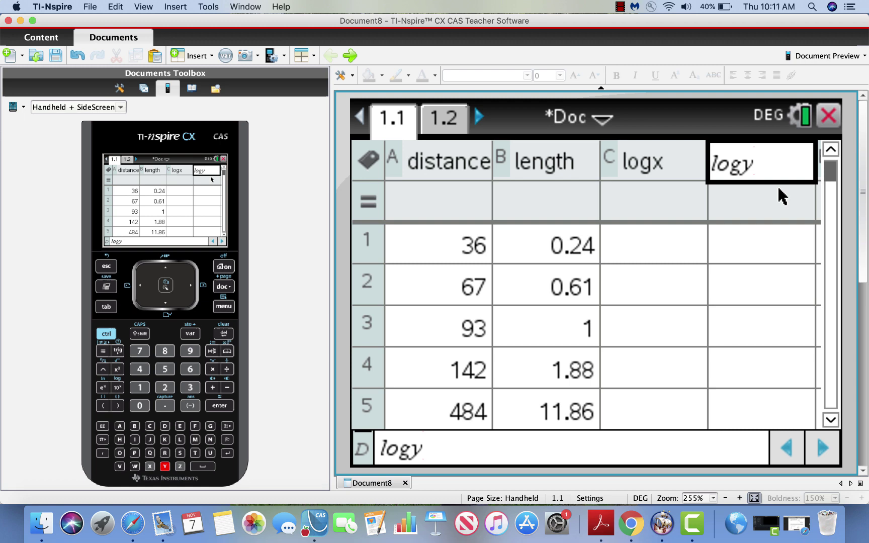
key(Return)
key(Left)
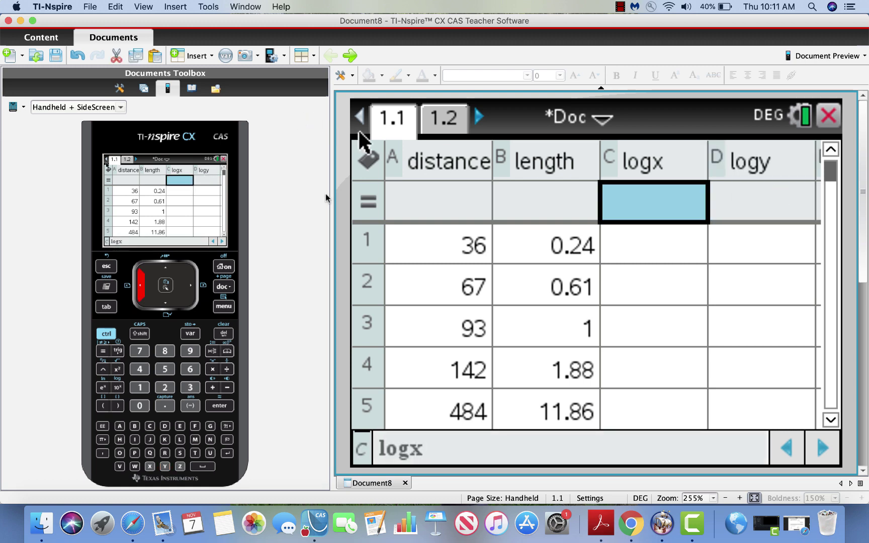
- Enter the base-10 formula =log(distance) in column C's formula cell
double_click(673, 218)
text(logx:=lo)
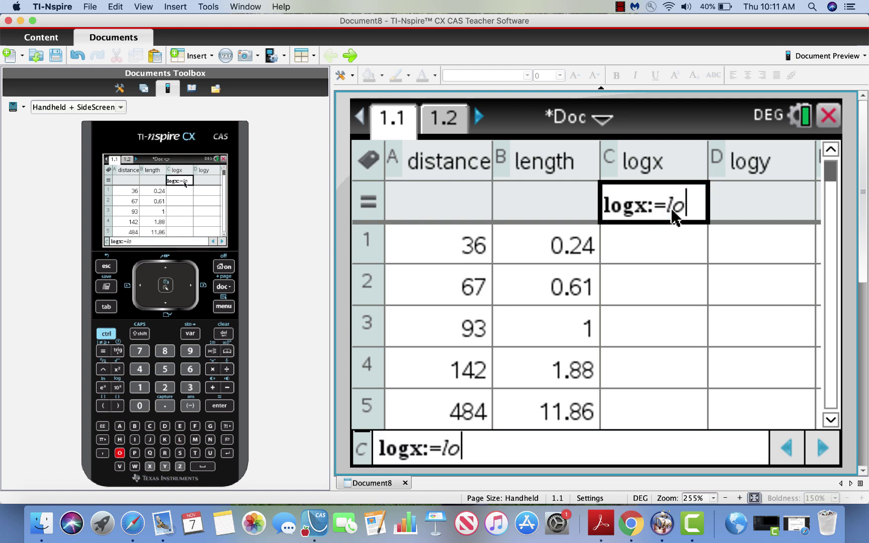
text(g)
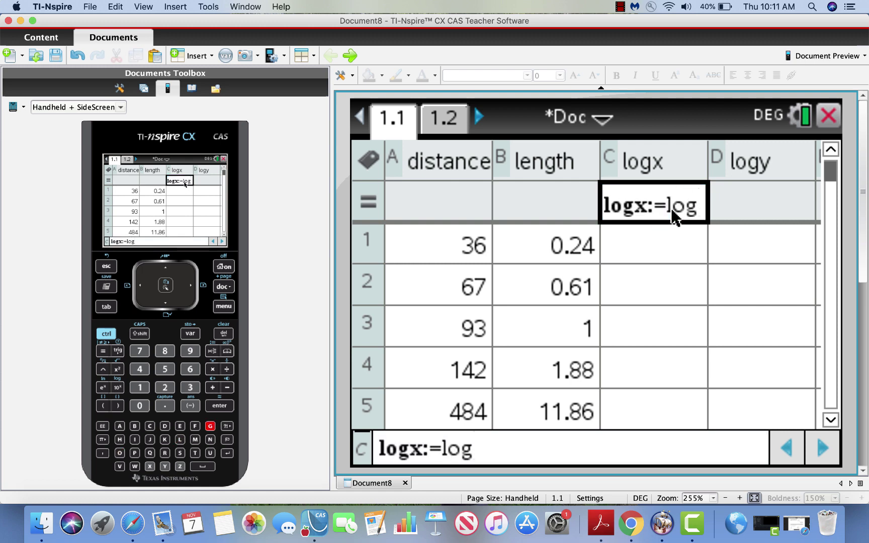
key(BackSpace)
key(BackSpace)
key(BackSpace)
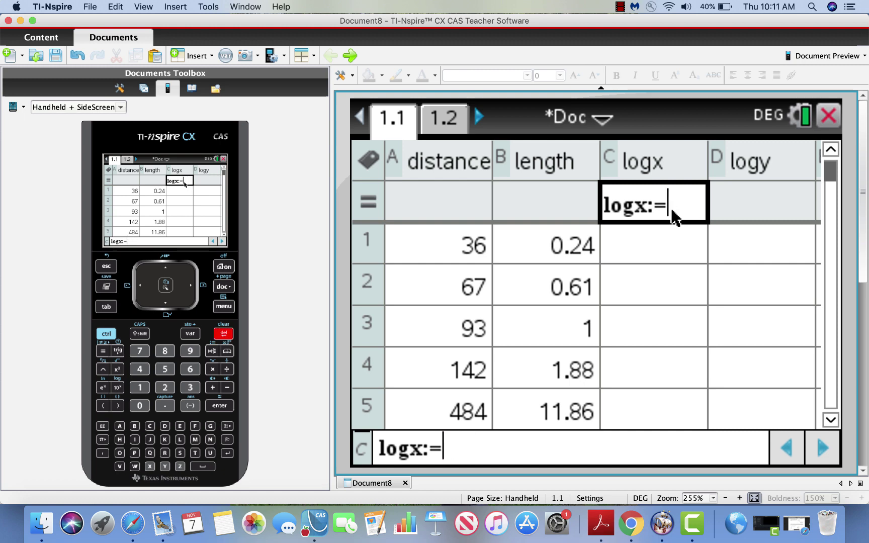
click(104, 334)
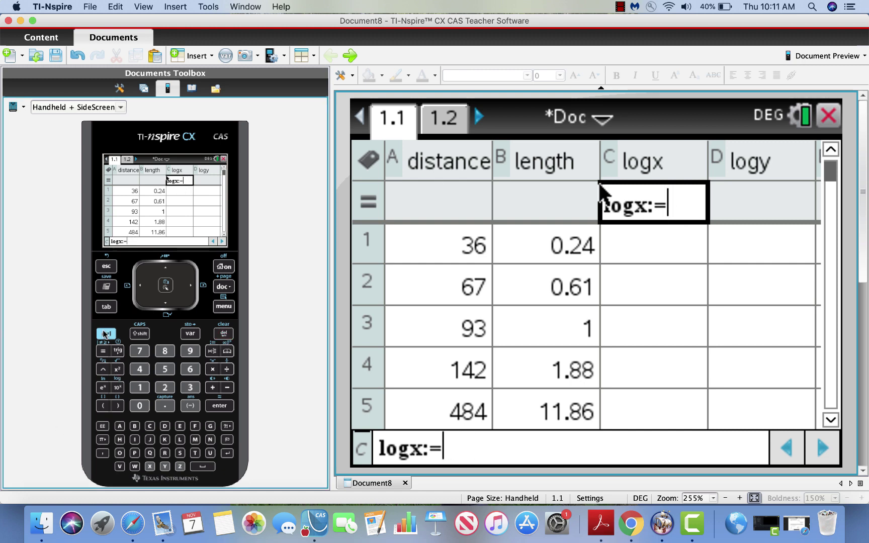
click(104, 334)
click(118, 388)
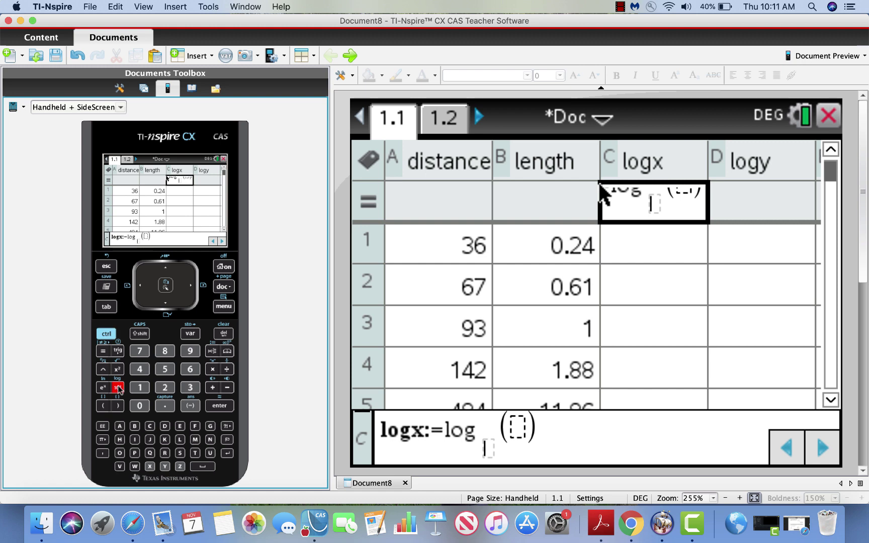
text(20)
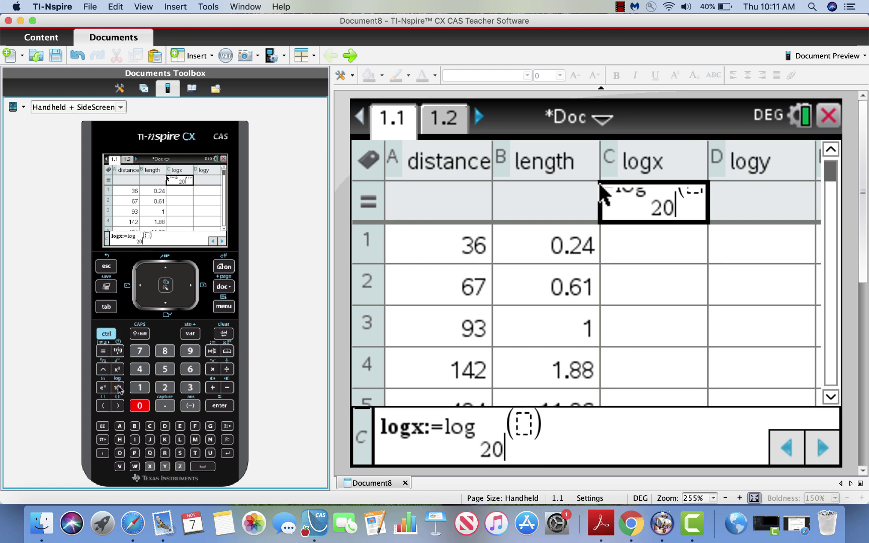
key(BackSpace)
key(BackSpace)
text(10)
key(Right)
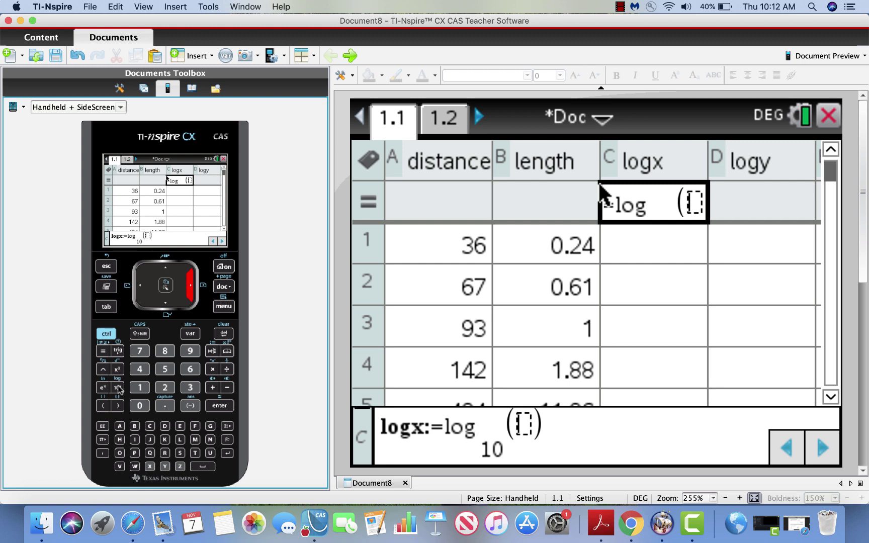
text(distance)
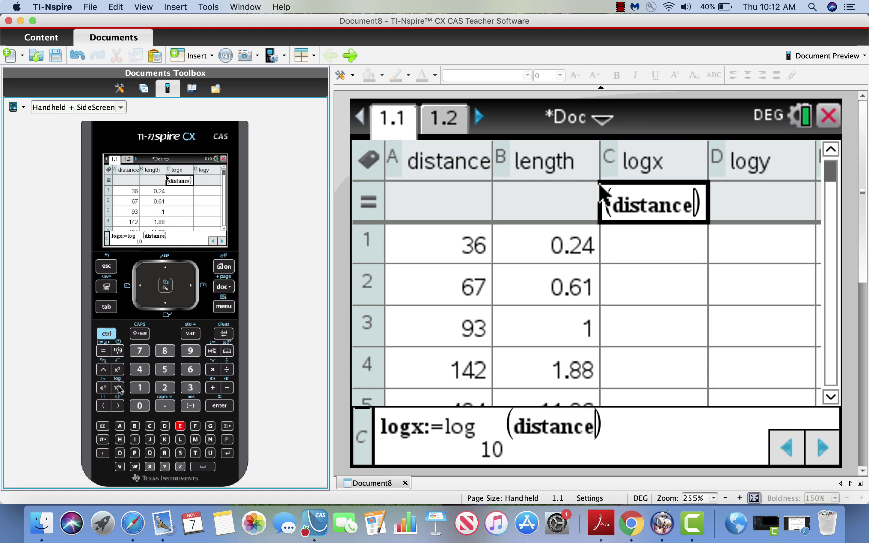
key(Return)
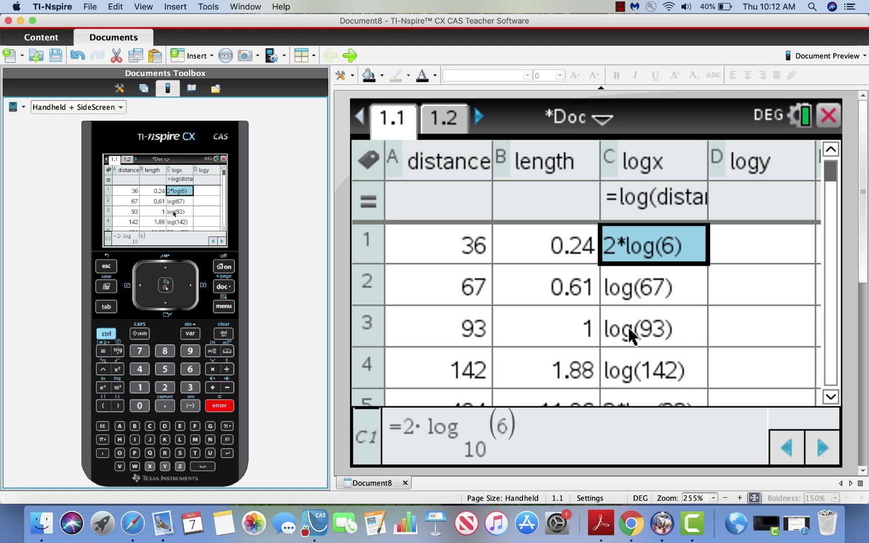
- Check the computed logx values down column C
key(Down)
key(Down)
key(Down)
key(Down)
key(Down)
key(Down)
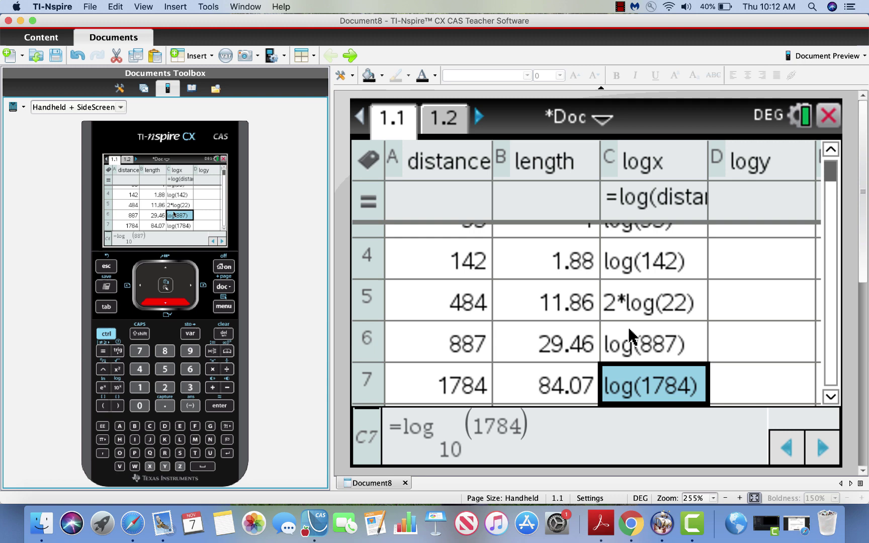
key(Up)
key(Up)
key(Up)
key(Up)
key(Up)
key(Up)
key(Up)
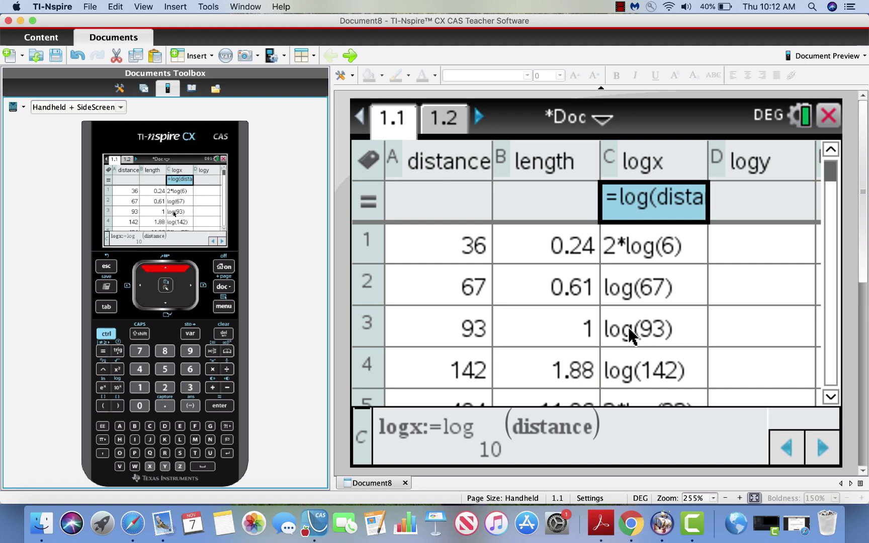
key(Right)
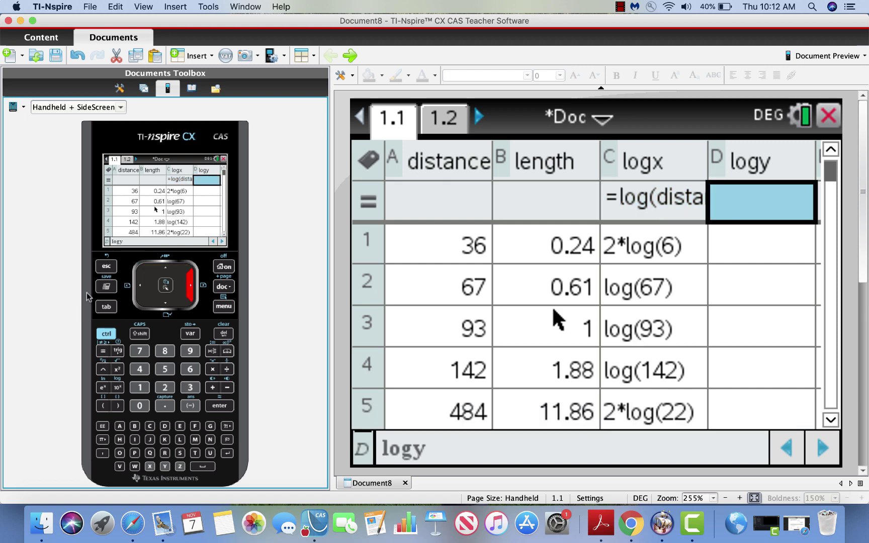
- Enter the base-10 formula =log(length) in column D's formula cell
click(106, 334)
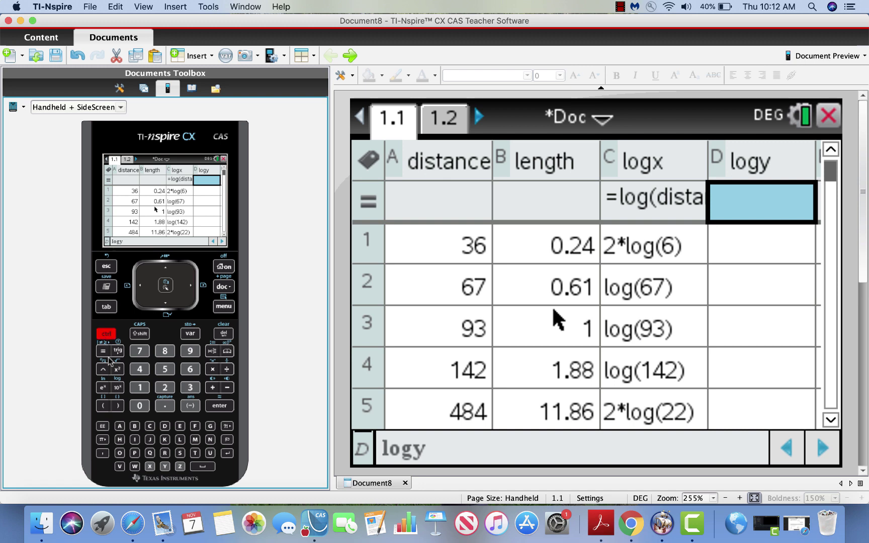
click(119, 388)
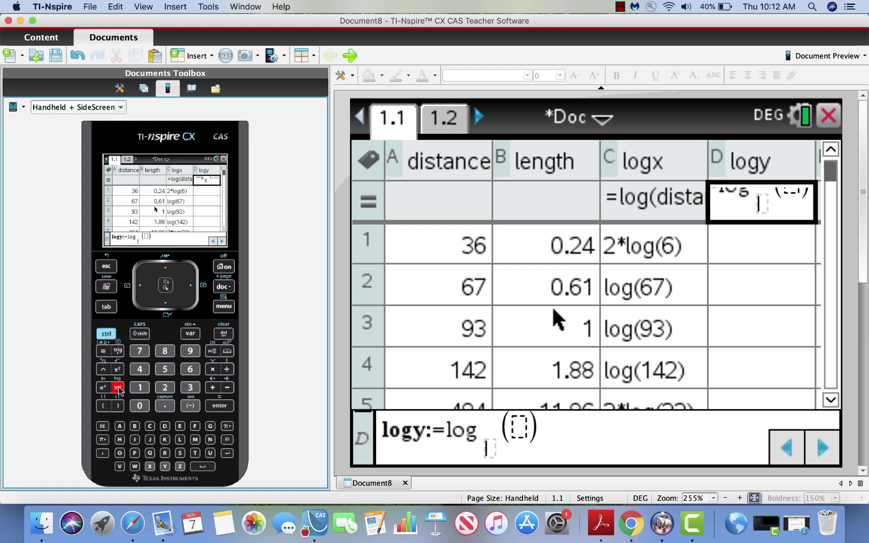
text(10)
key(Right)
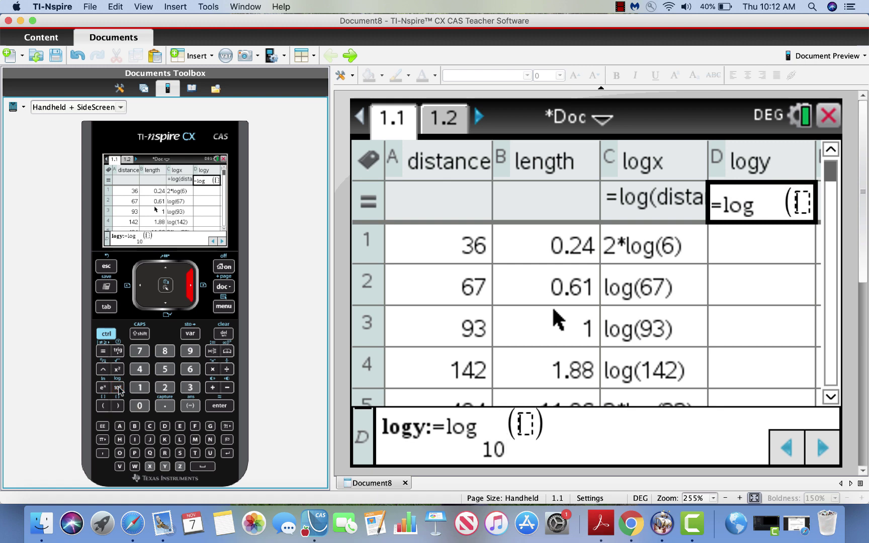
text(length)
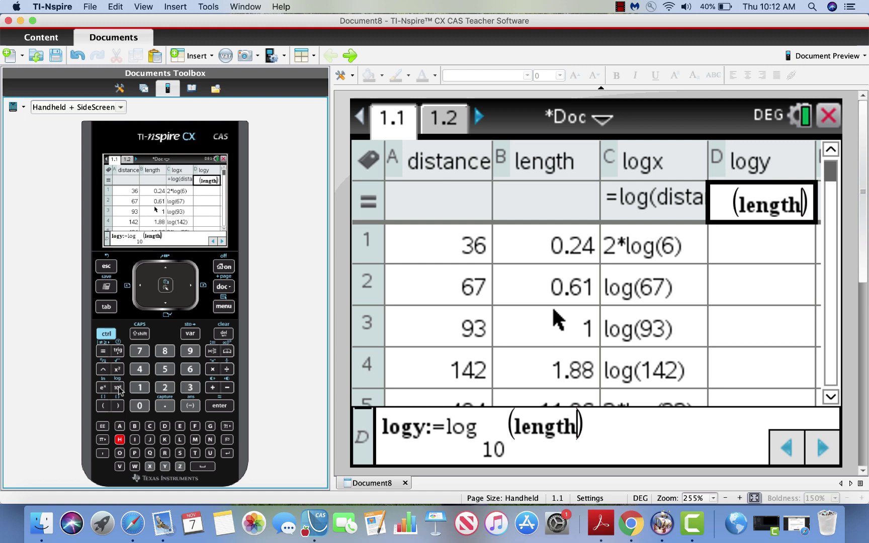
key(Return)
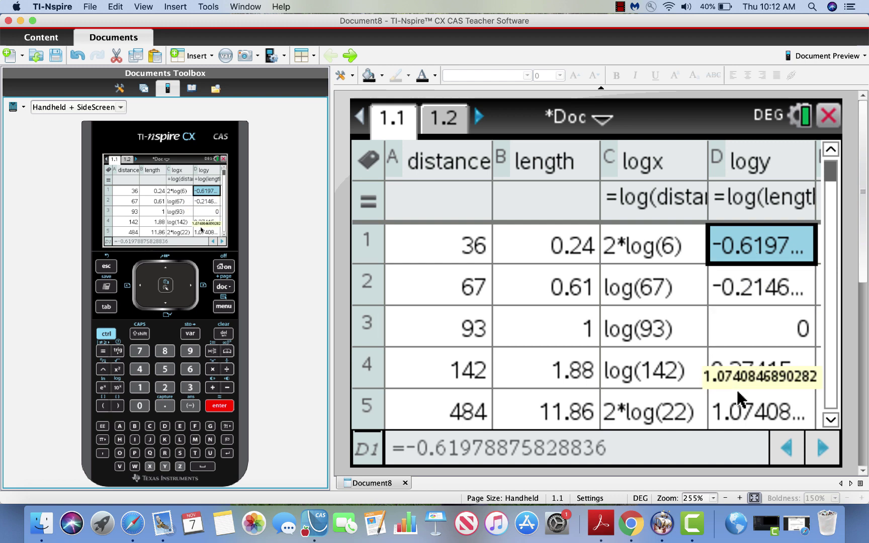
- Check the logy values down column D, then insert a new page
key(Down)
key(Down)
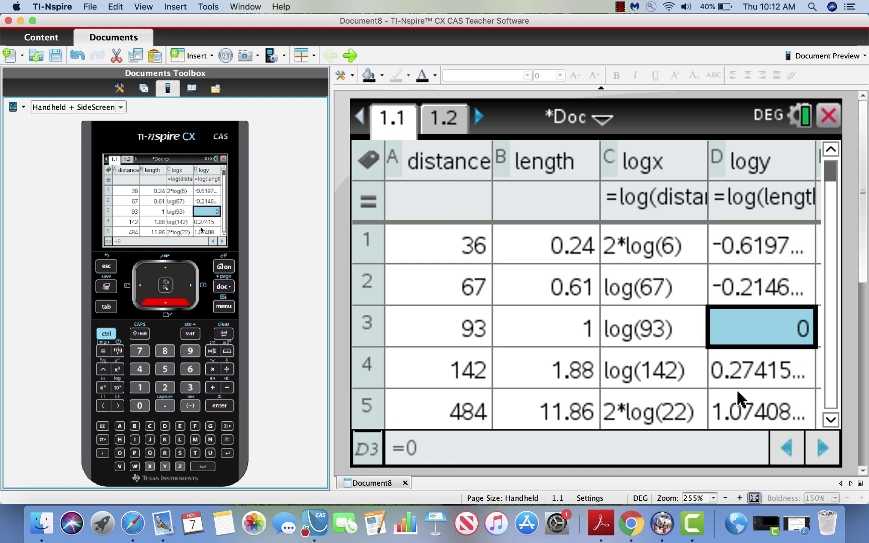
key(Down)
key(Down)
key(Down)
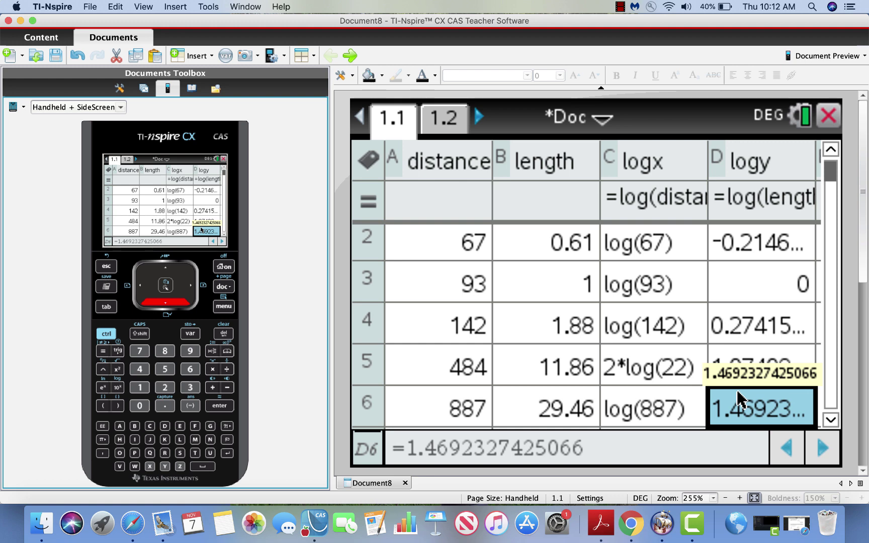
key(Down)
key(Down)
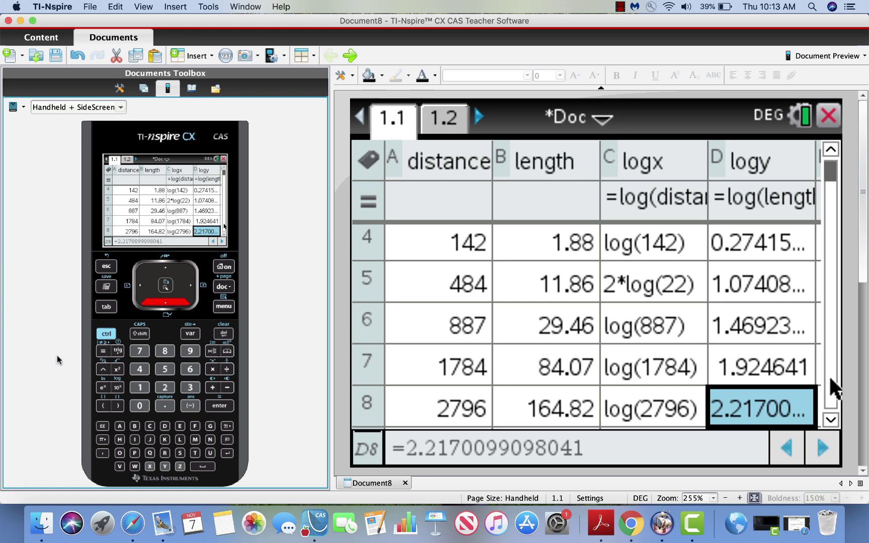
click(111, 336)
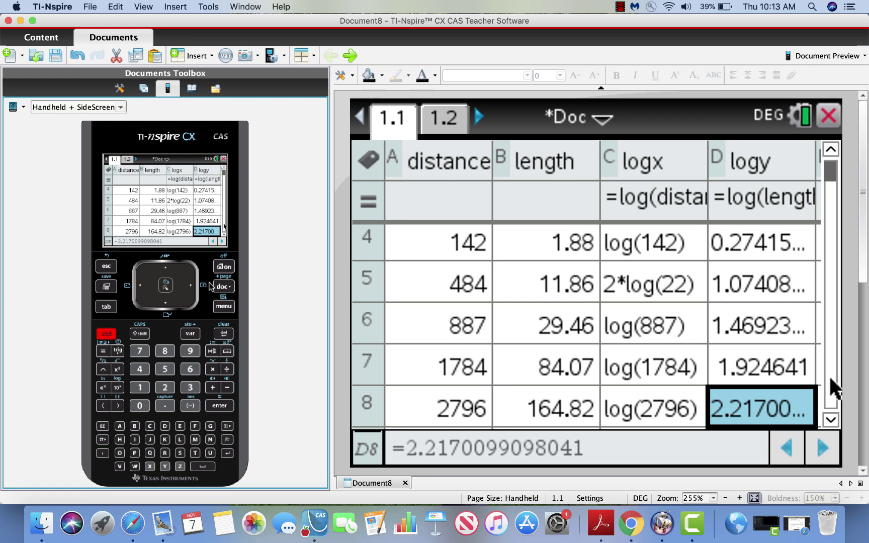
click(229, 287)
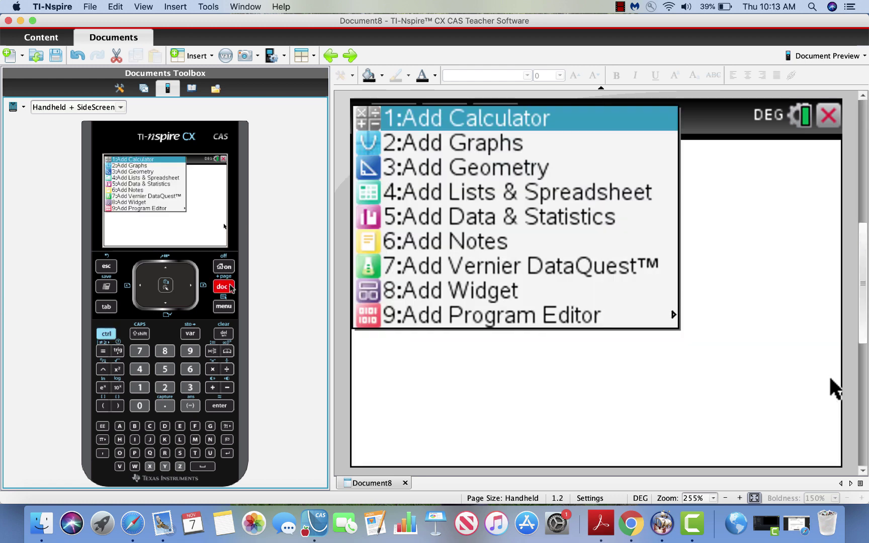
- Create a Data & Statistics plot of logy versus logx and return to it
click(500, 217)
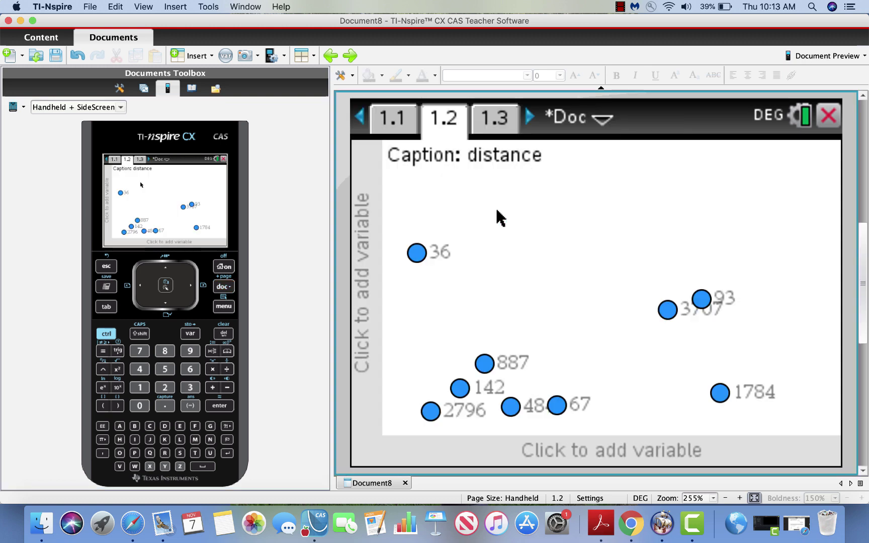
click(570, 447)
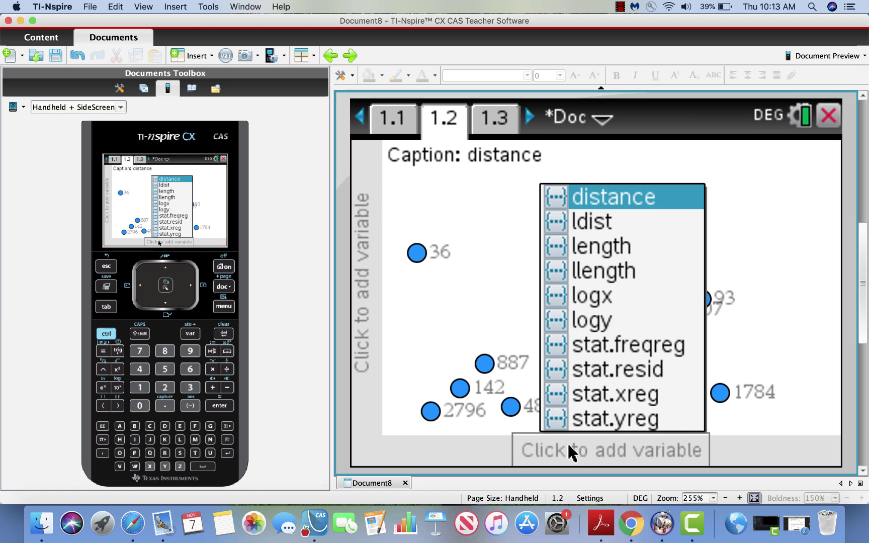
click(596, 301)
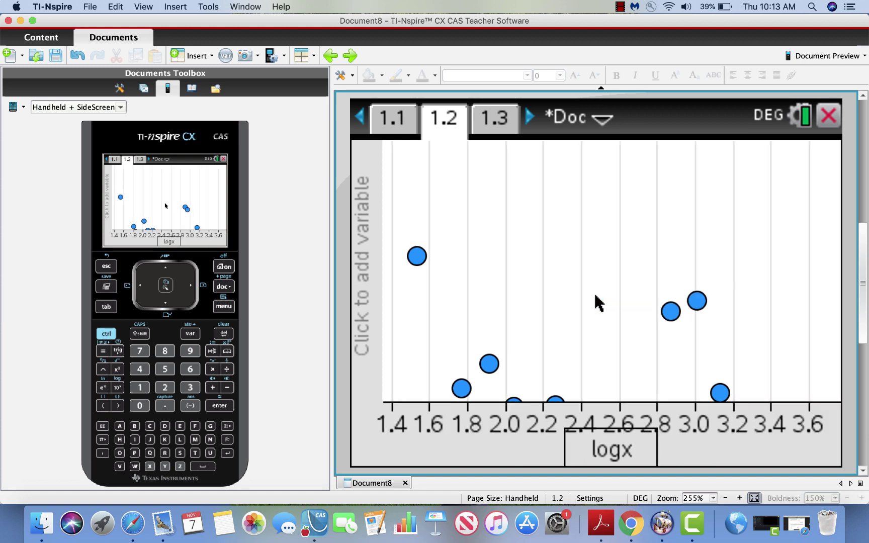
click(364, 250)
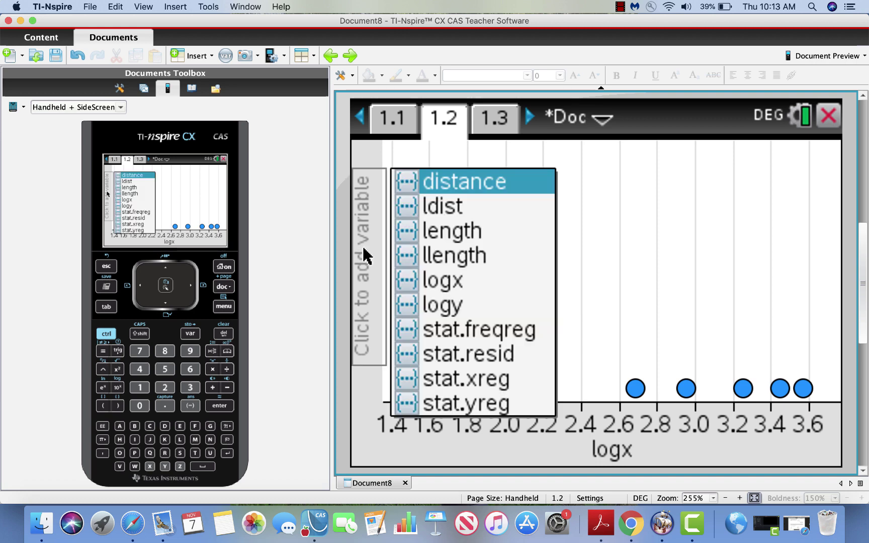
click(401, 305)
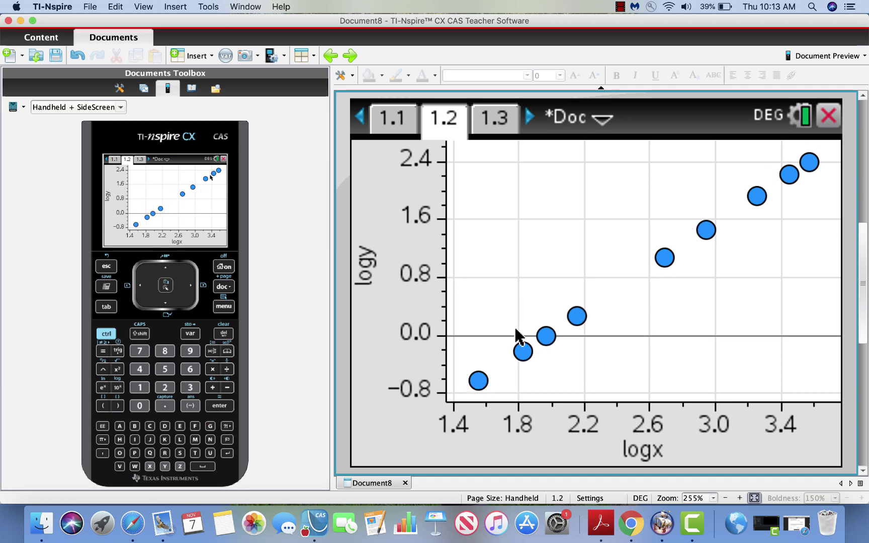
click(507, 115)
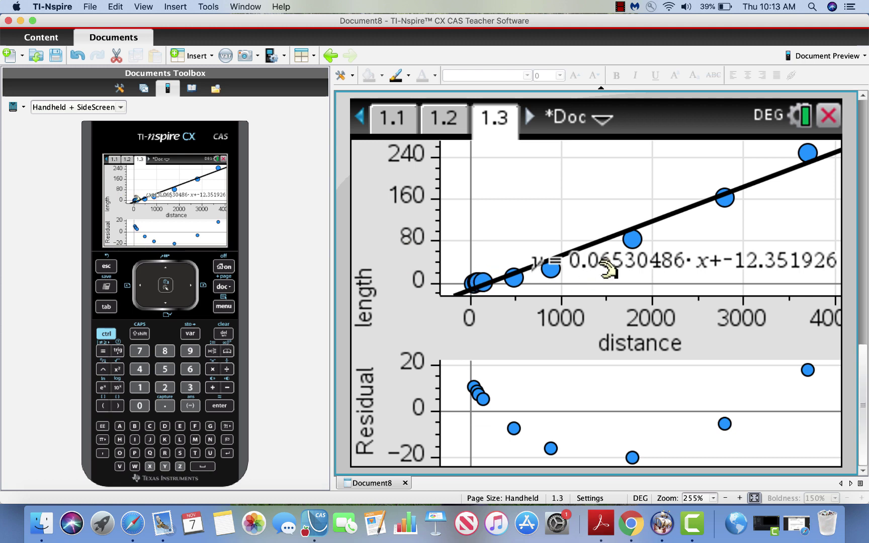
click(446, 125)
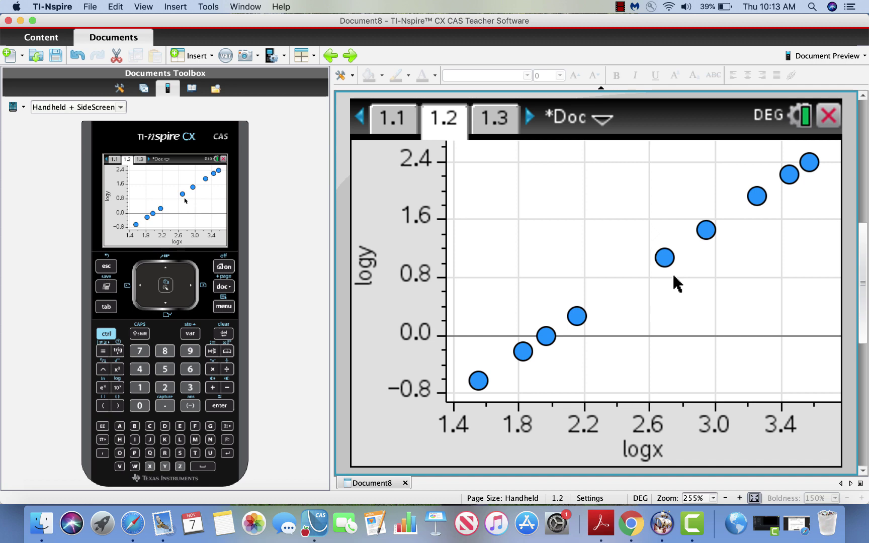
- Add the linear fit y=1.4992215·x+-2.9519479 to the logy versus logx plot
click(225, 305)
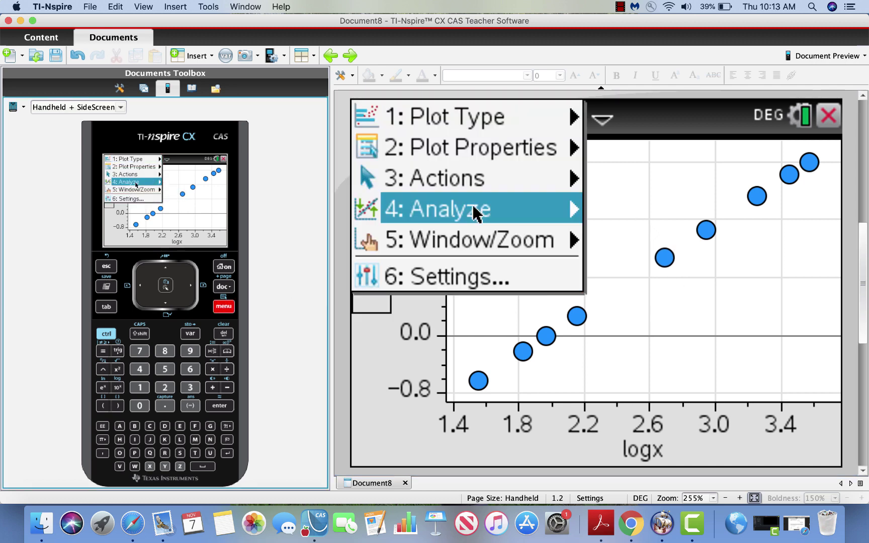
mouse_move(475, 213)
mouse_move(624, 314)
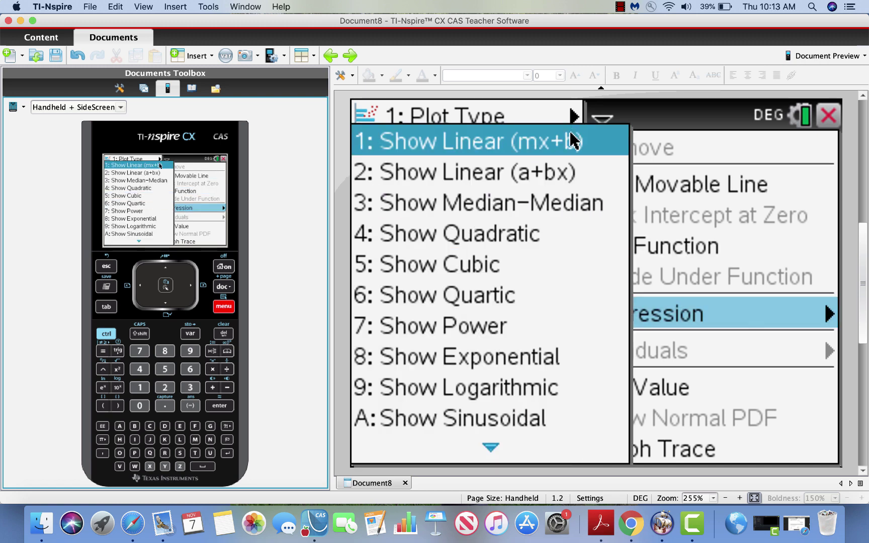
click(573, 141)
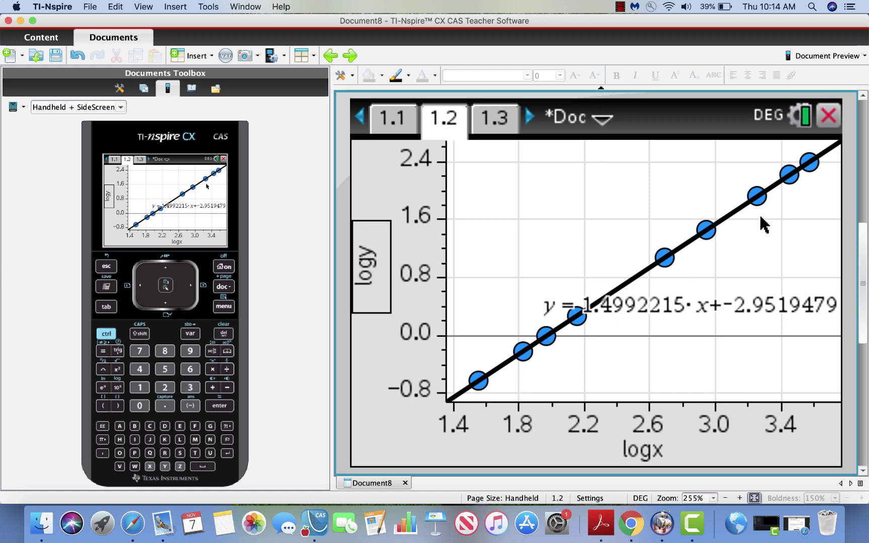
click(225, 307)
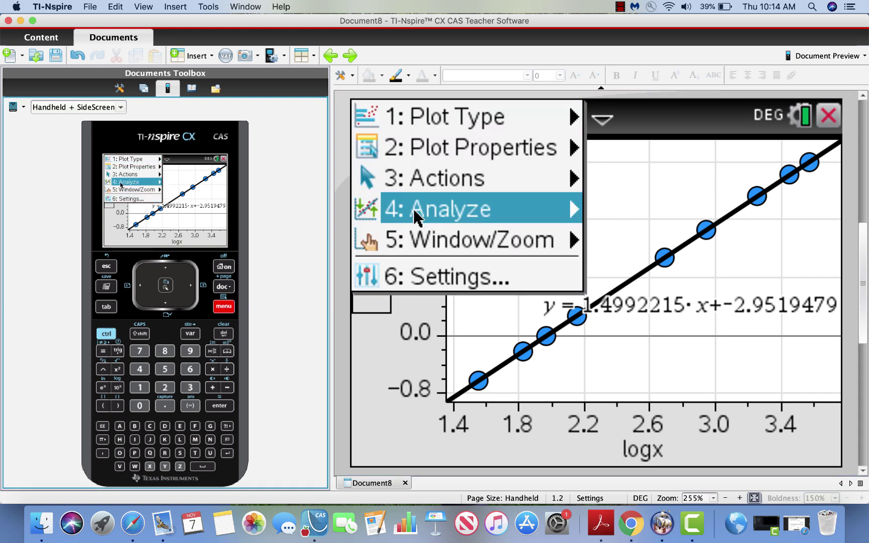
click(417, 213)
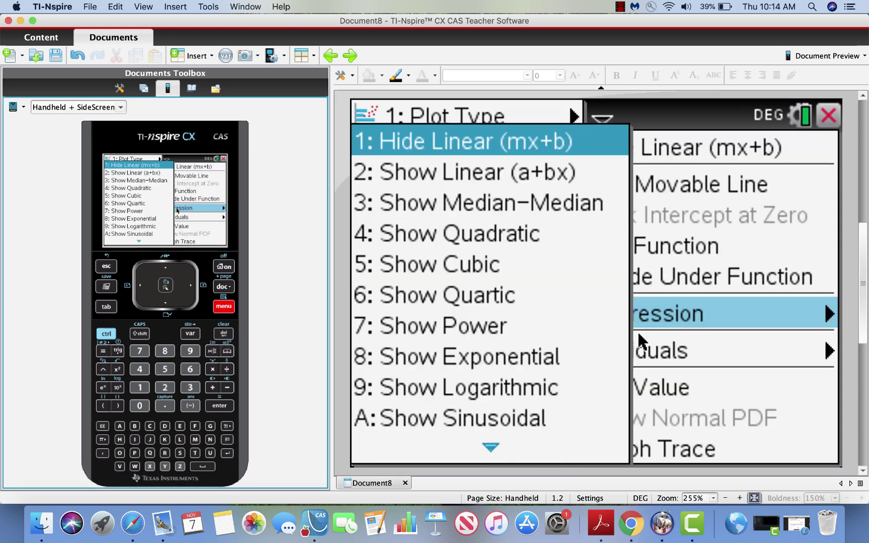
- Show the residual plot under the log-log fit, then go back to page 1.1
mouse_move(657, 354)
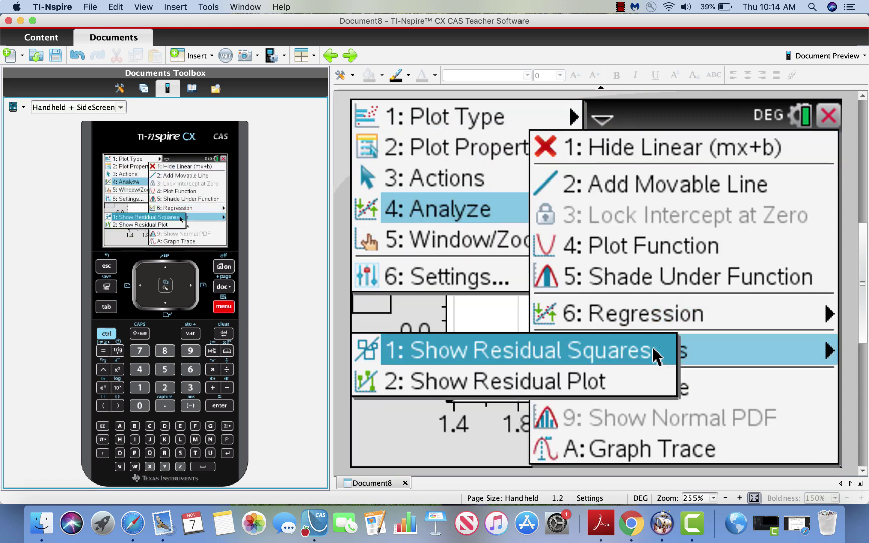
click(583, 389)
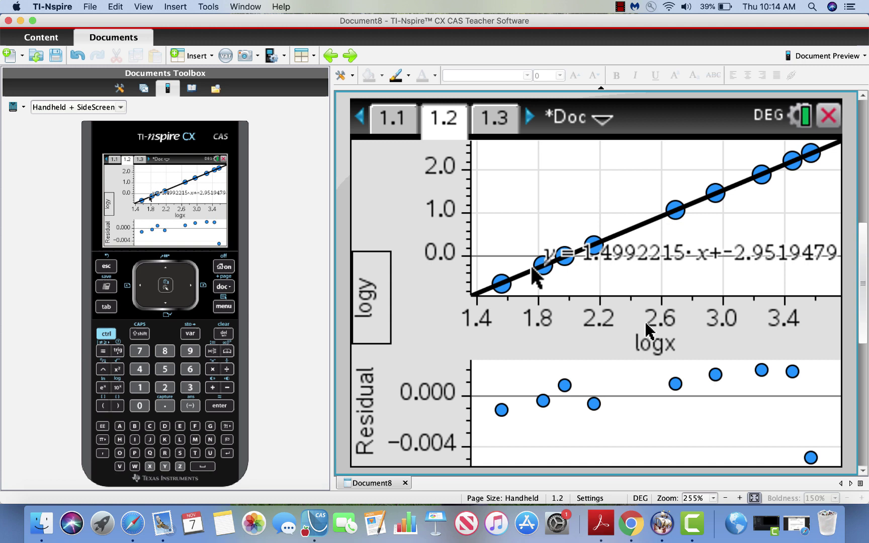
click(406, 123)
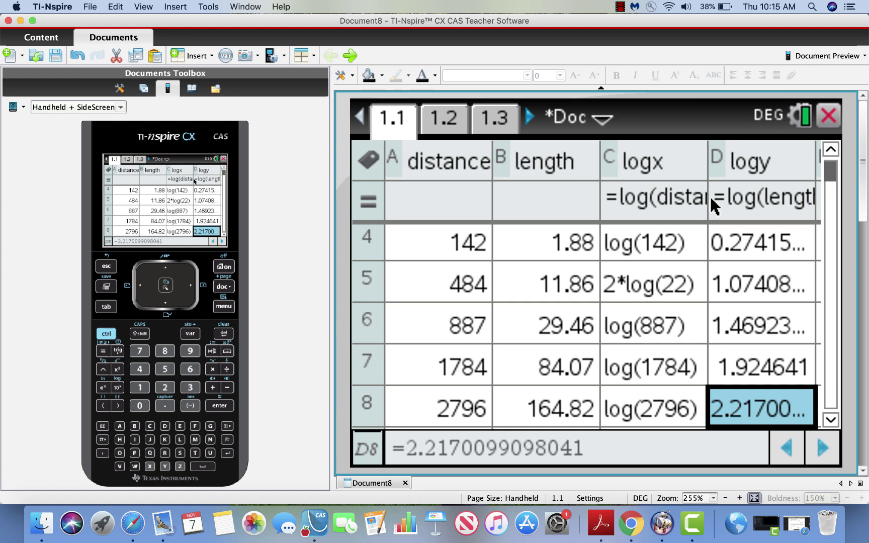
- Select cell E4 and open the Statistics > Stat Calculations list of regressions
key(Down)
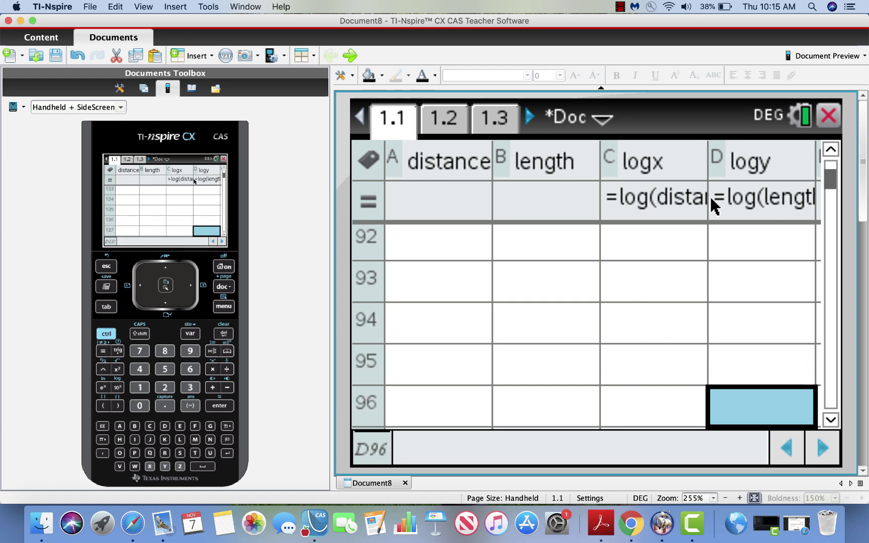
click(766, 343)
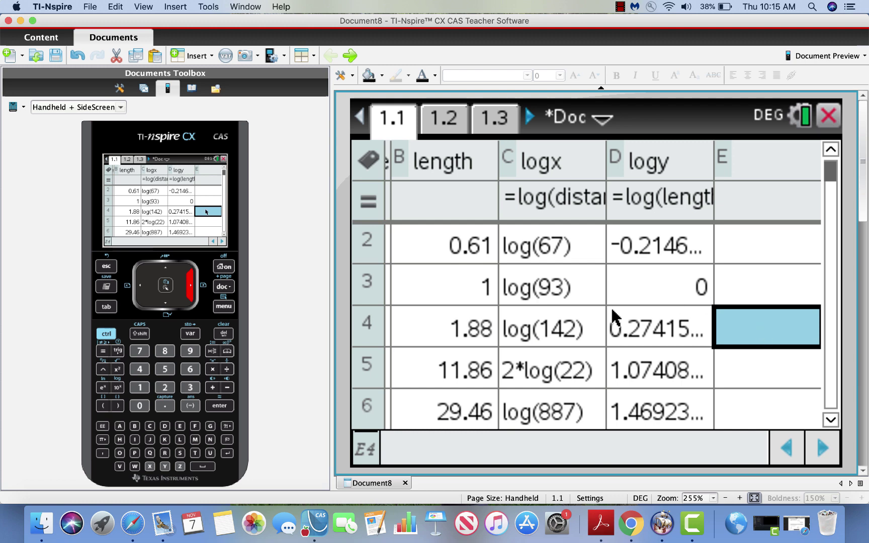
key(super+m)
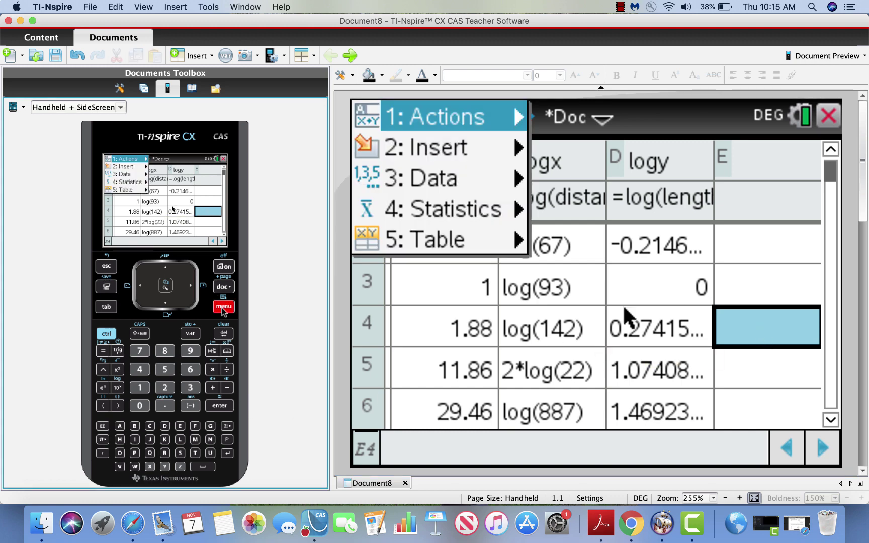
click(476, 206)
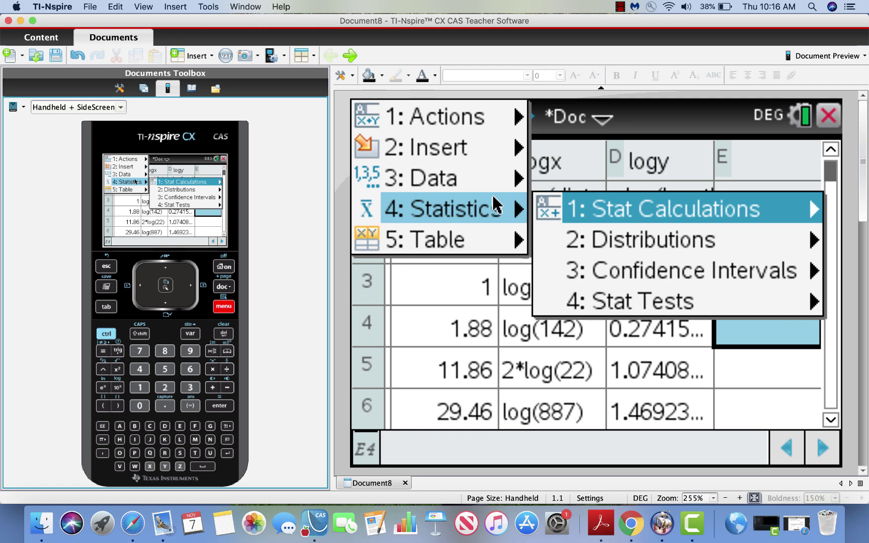
click(611, 218)
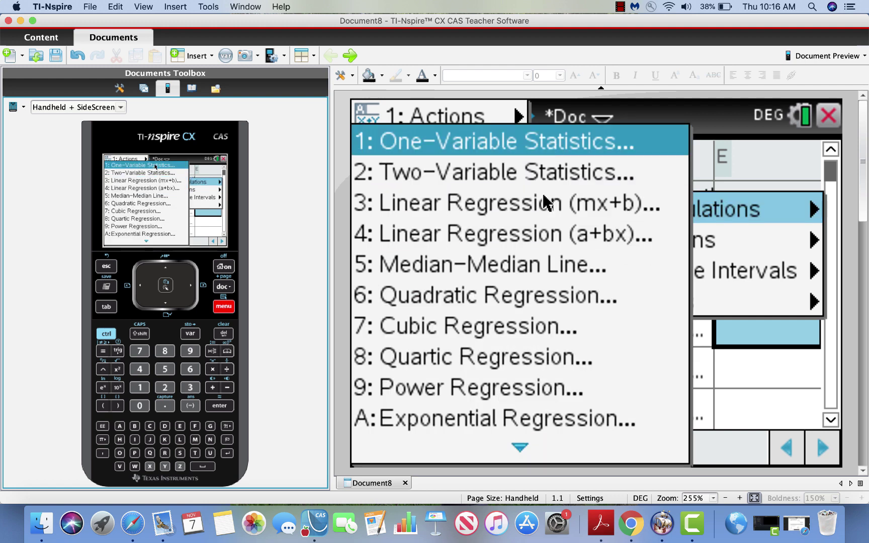
- Run the mx+b linear regression with X List logx and Y List logy, giving r² 0.99999
click(521, 206)
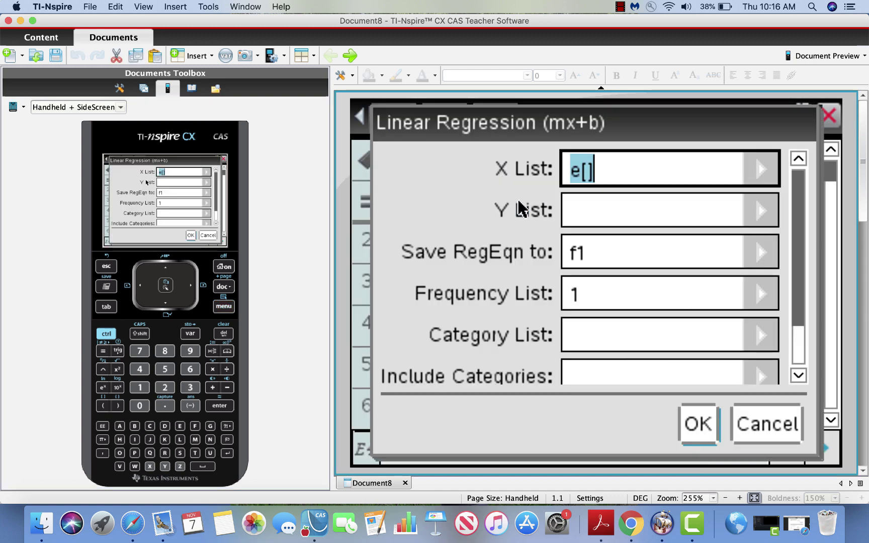
click(764, 171)
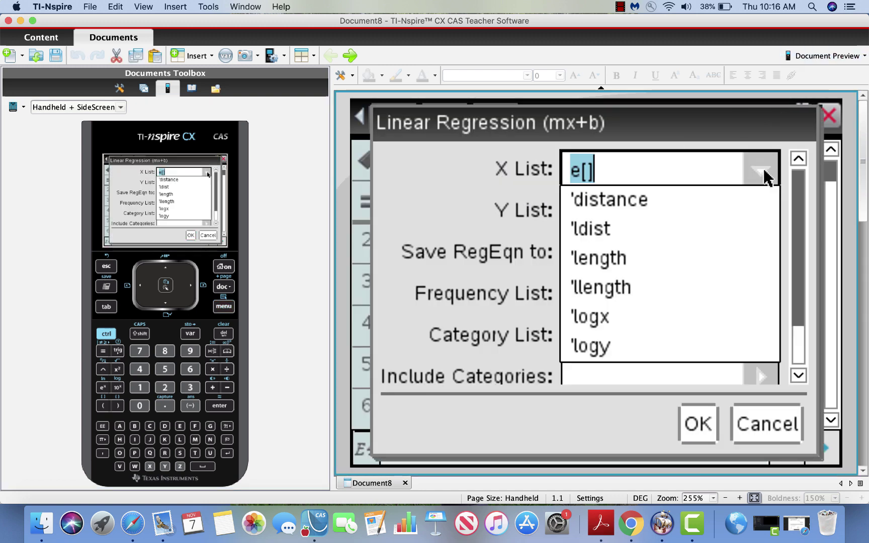
click(580, 316)
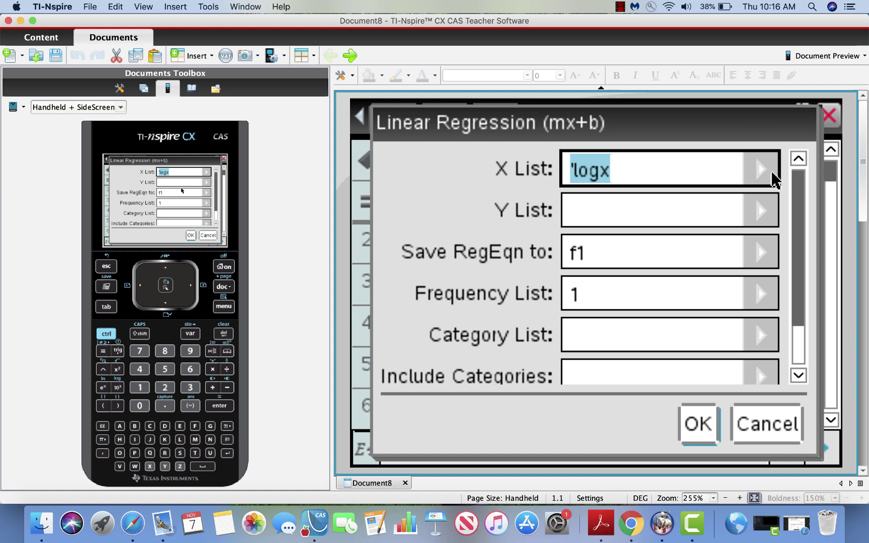
click(765, 211)
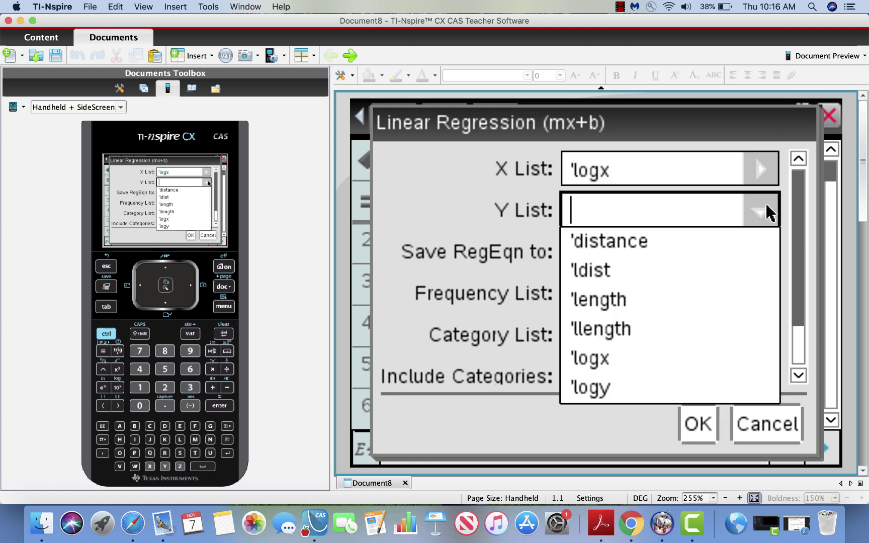
click(610, 387)
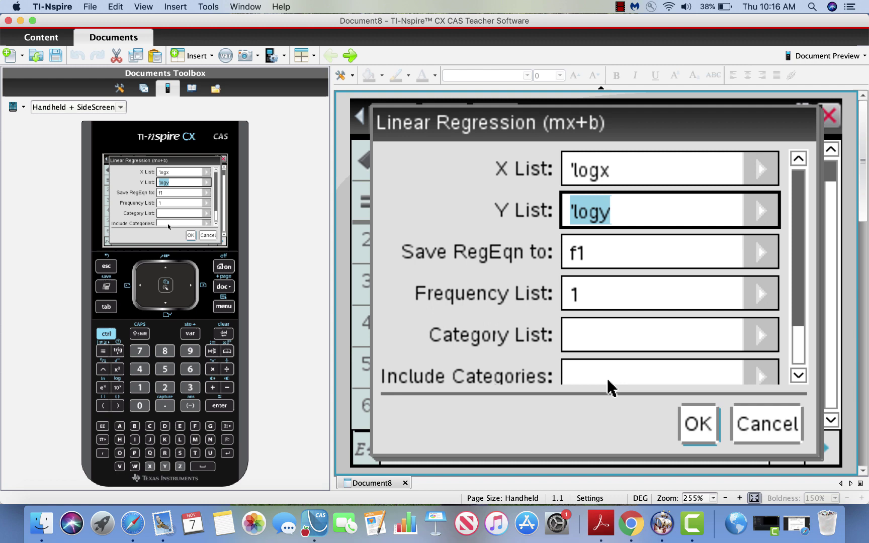
click(708, 425)
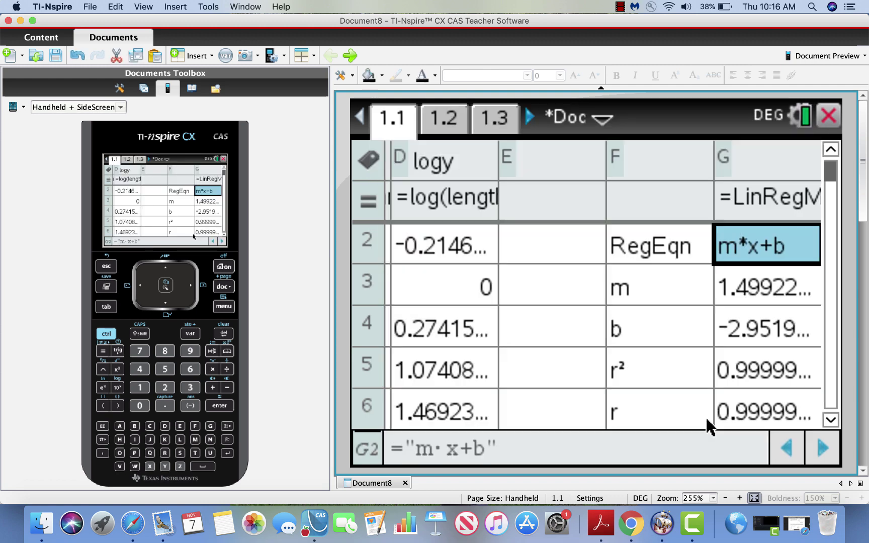
key(Down)
key(Down)
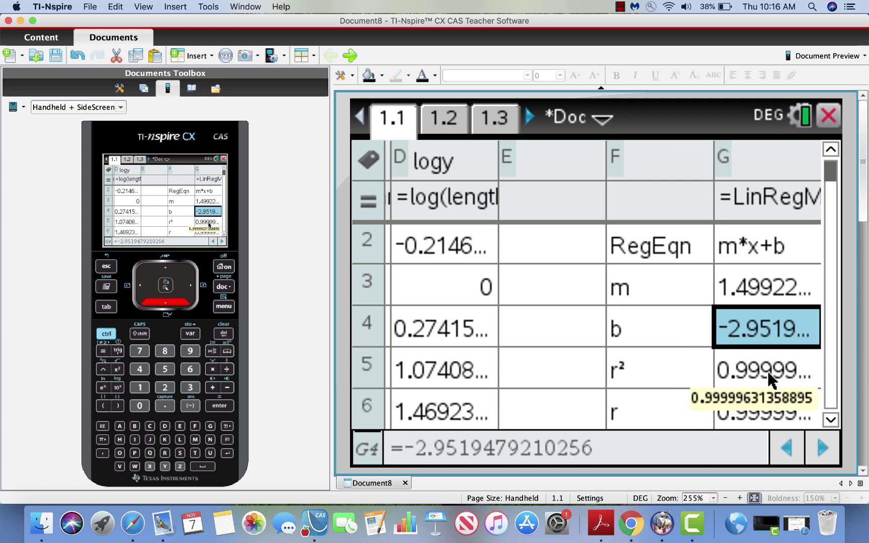
key(Down)
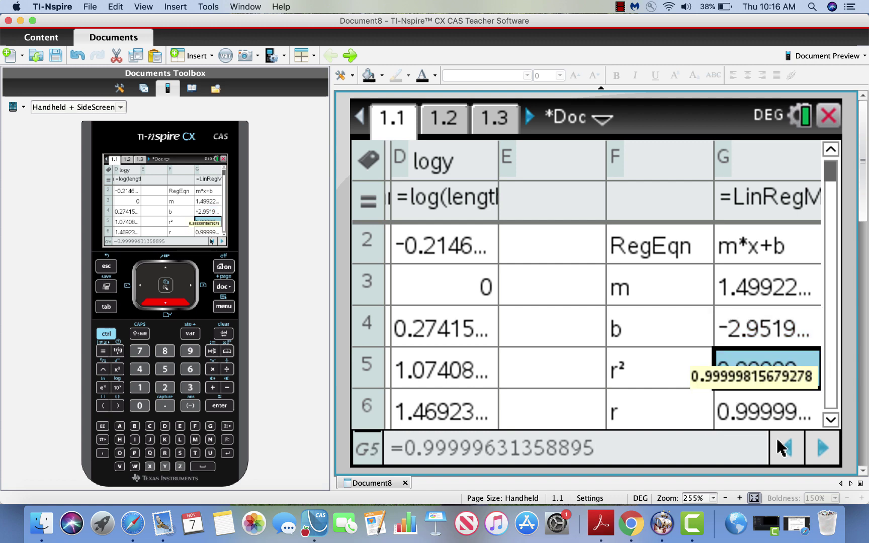